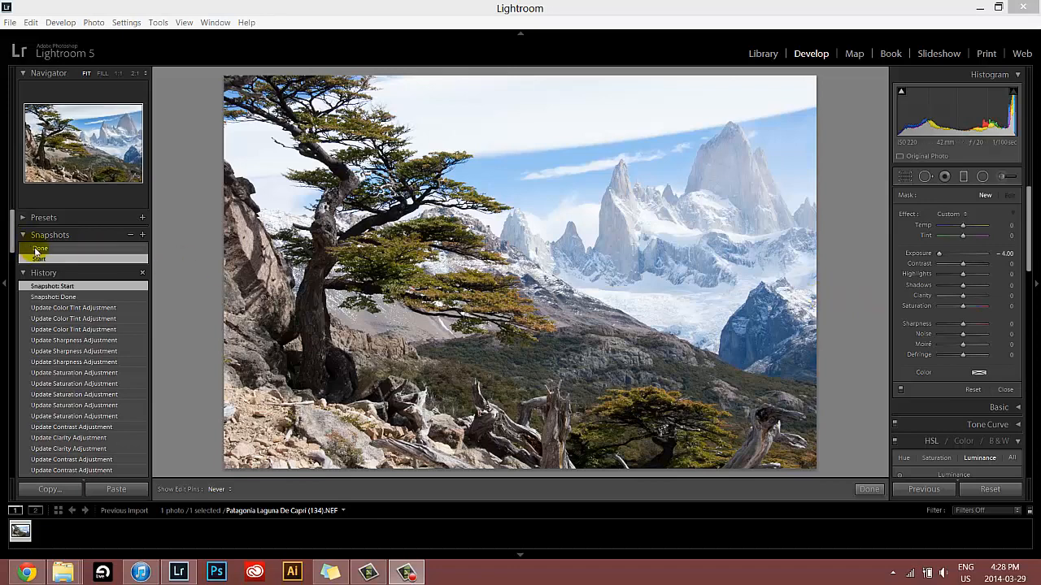
# Compare the photo's Done and Start snapshots, ending on the Start snapshot.
pyautogui.click(36, 250)
pyautogui.click(36, 249)
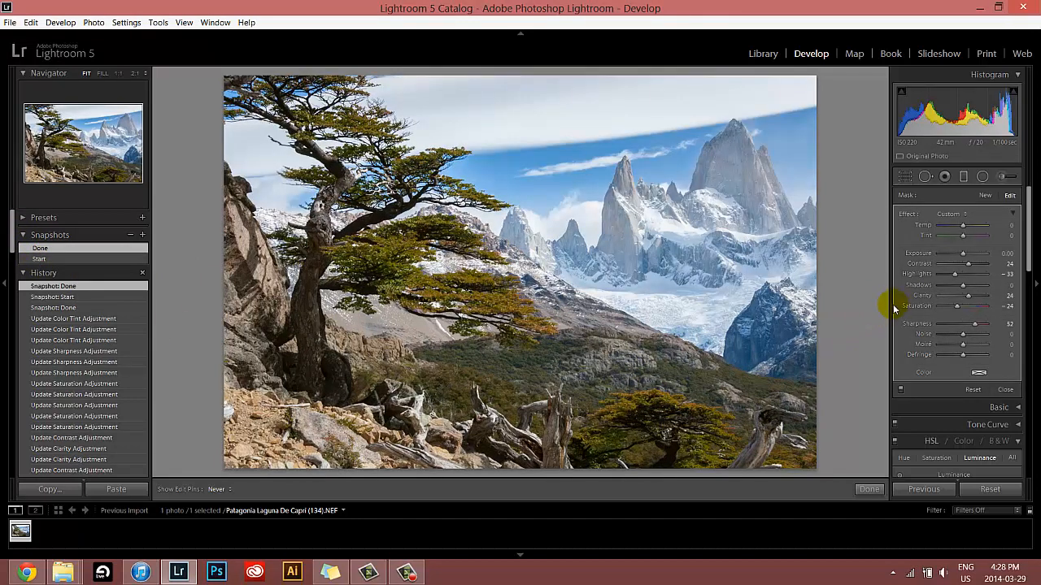
pyautogui.click(89, 258)
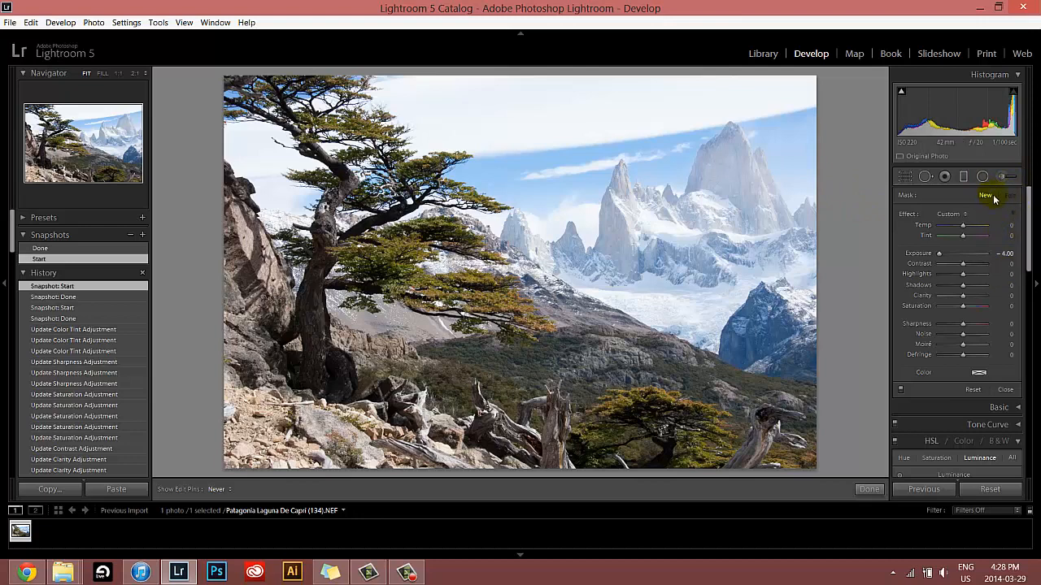
# Close the local adjustment tool, expand the Basic adjustments, and check the Done snapshot before returning to Start.
pyautogui.click(976, 180)
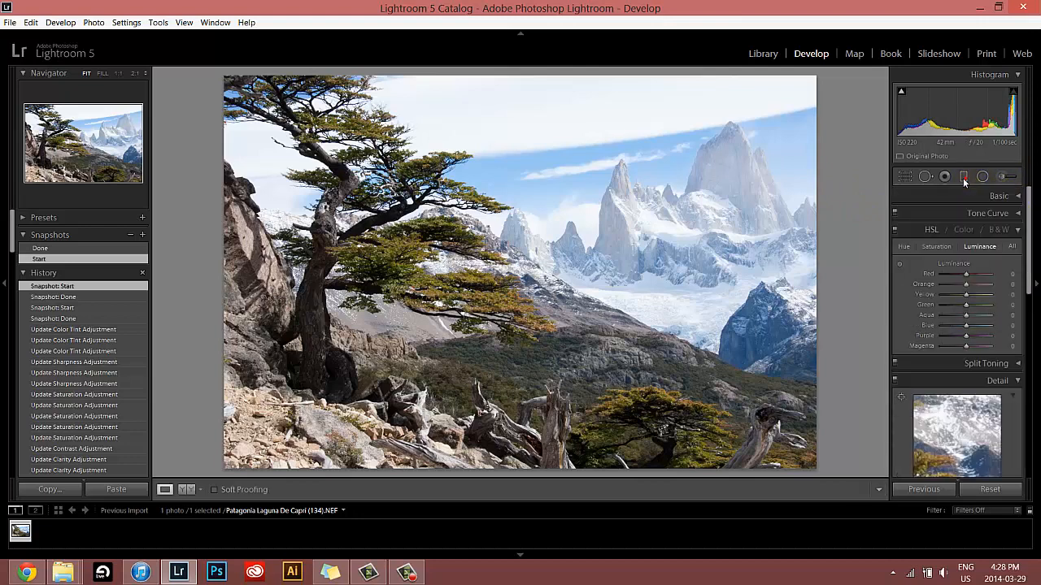
pyautogui.click(1006, 198)
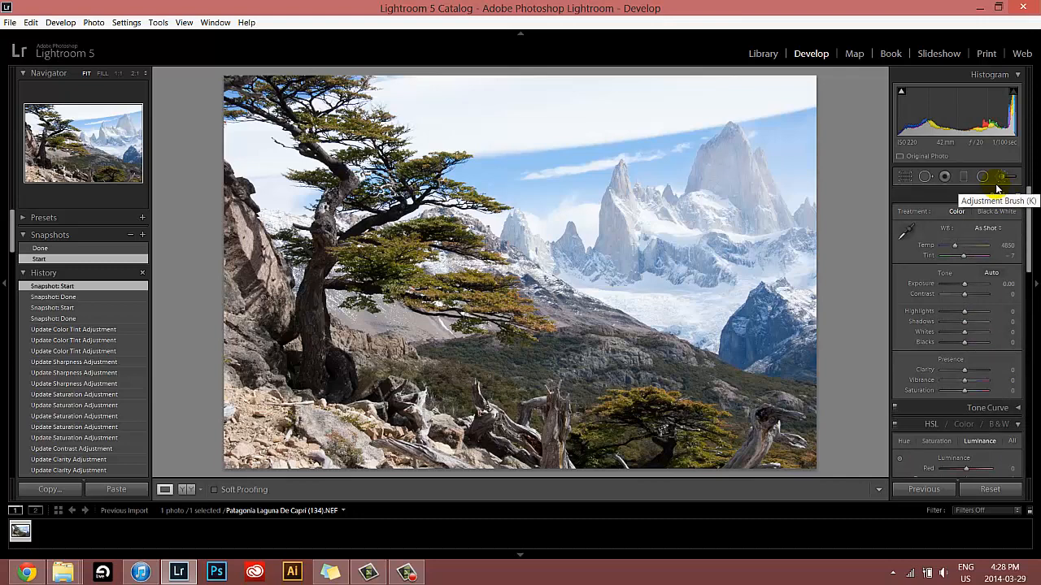
pyautogui.click(49, 248)
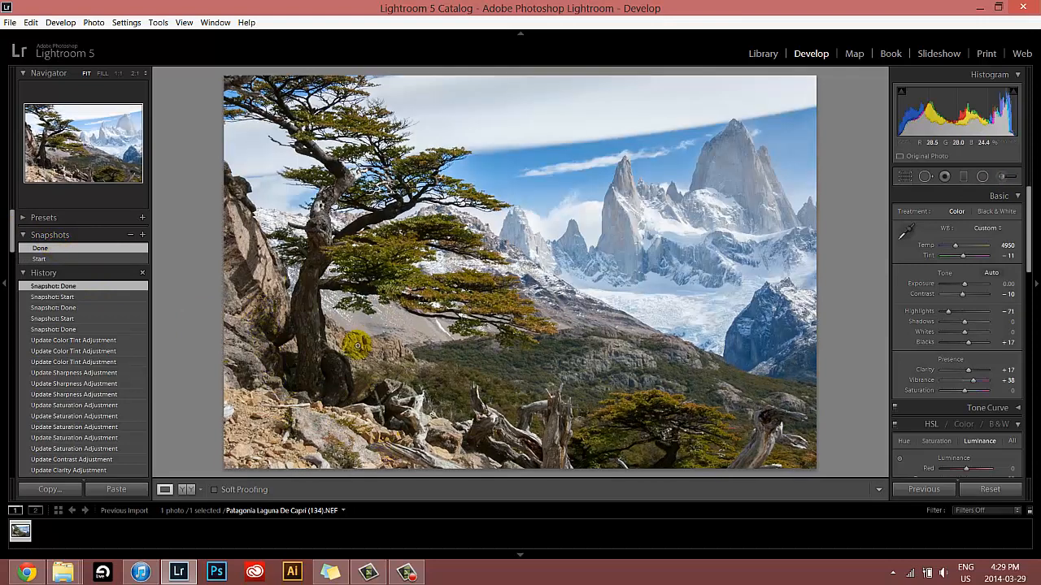
pyautogui.click(54, 259)
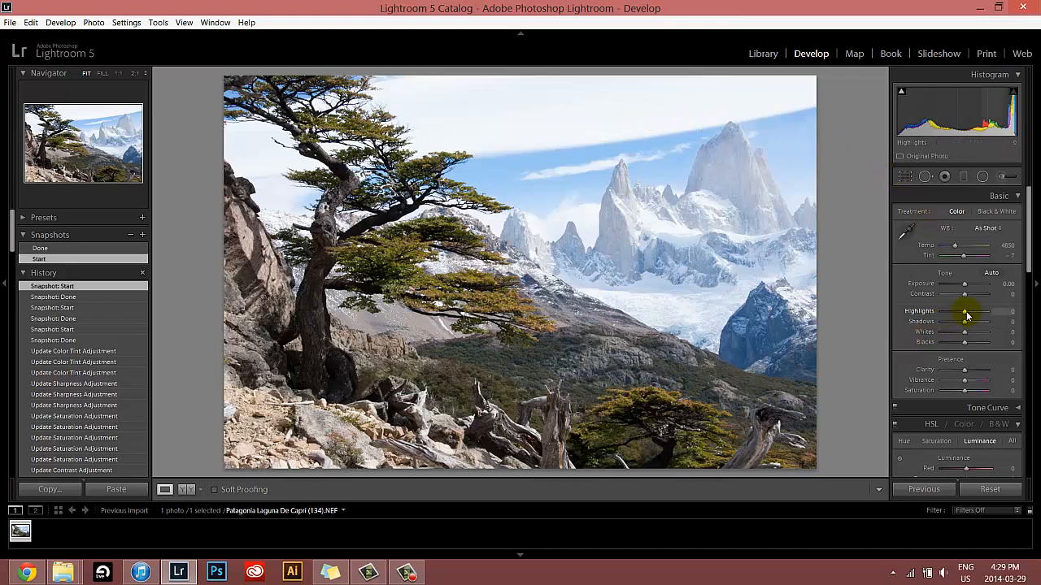
# Set Highlights to -69 and compare the photo with and without the change through its history states.
pyautogui.moveTo(966, 316); pyautogui.dragTo(953, 316)
pyautogui.click(69, 295)
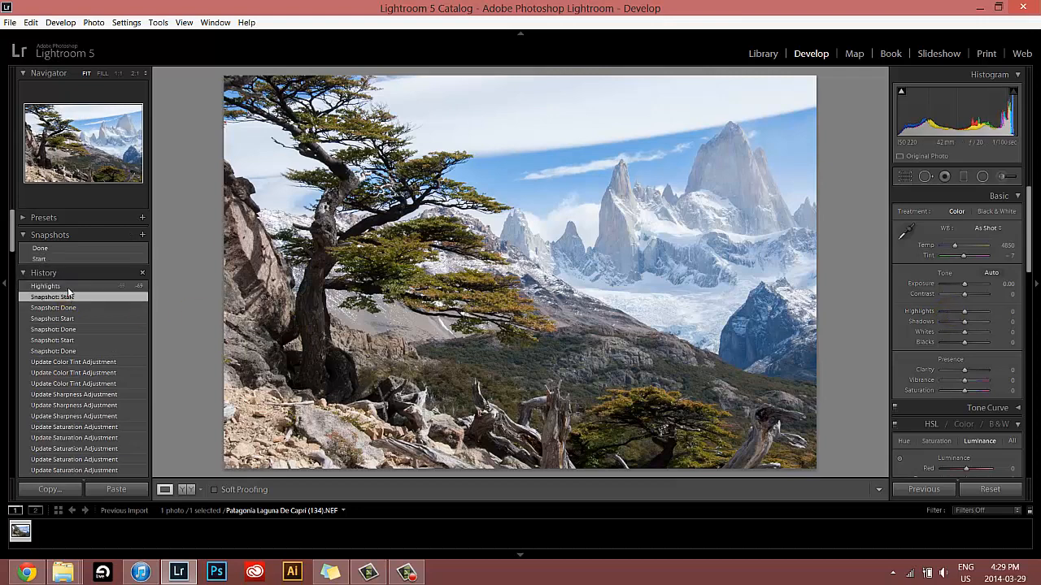
pyautogui.click(69, 287)
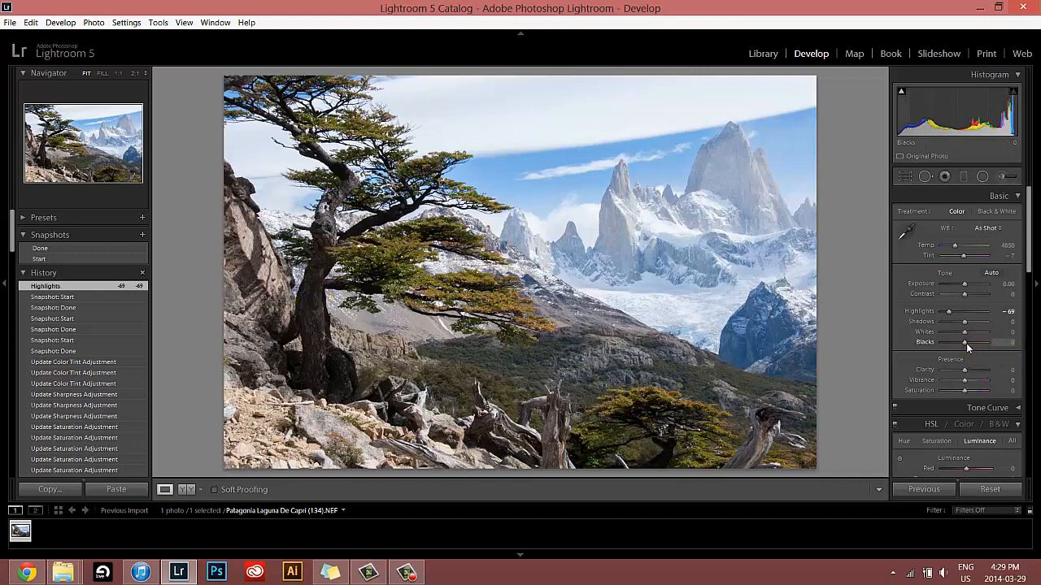
# Set Blacks to +17 and compare the photo before and after that adjustment.
pyautogui.moveTo(966, 343); pyautogui.dragTo(972, 344)
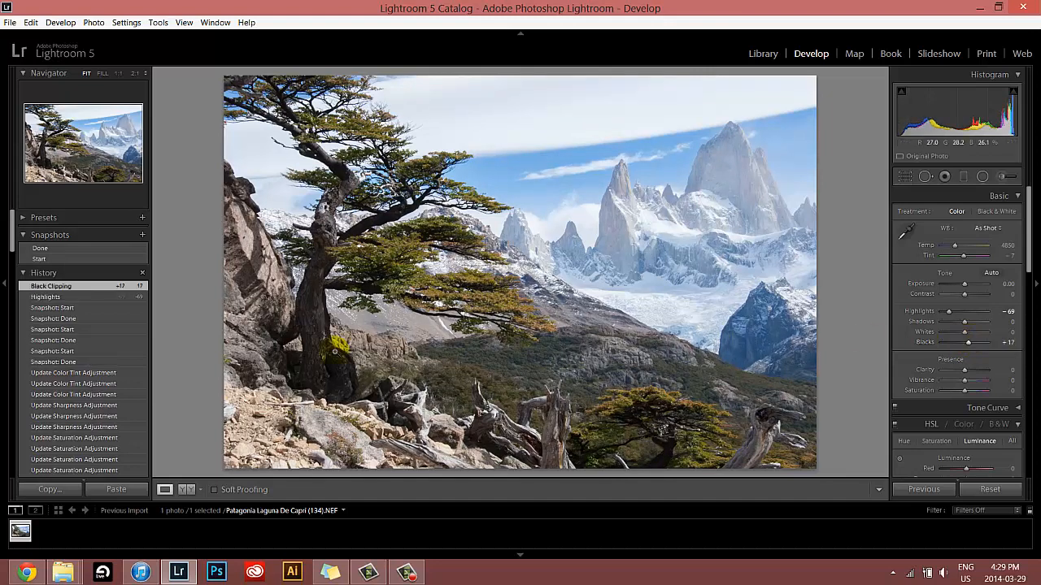
pyautogui.click(61, 297)
pyautogui.click(71, 286)
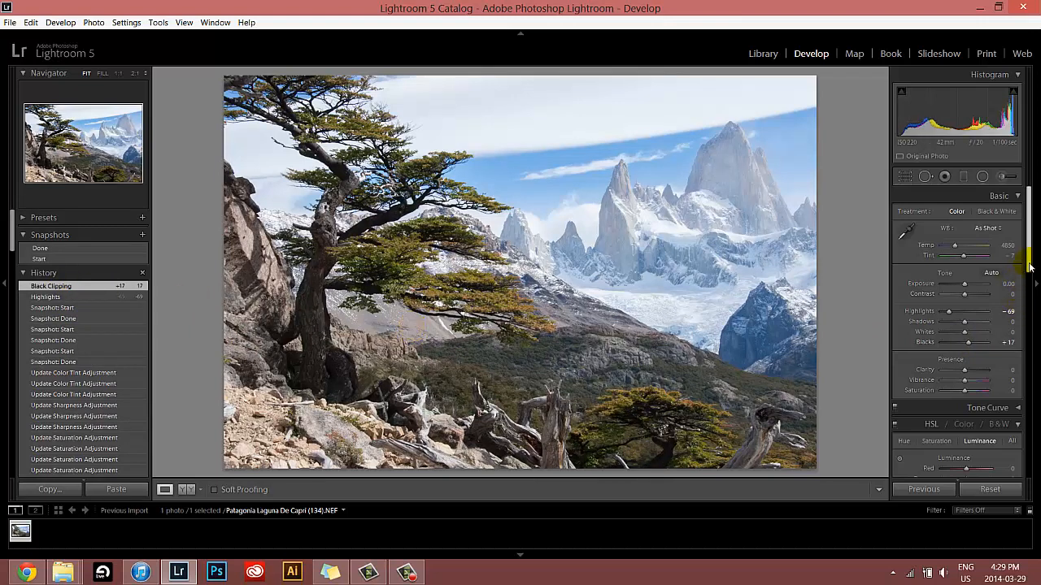
# Set Contrast to -12 and Clarity to +19.
pyautogui.scroll(-3, 1029, 267)
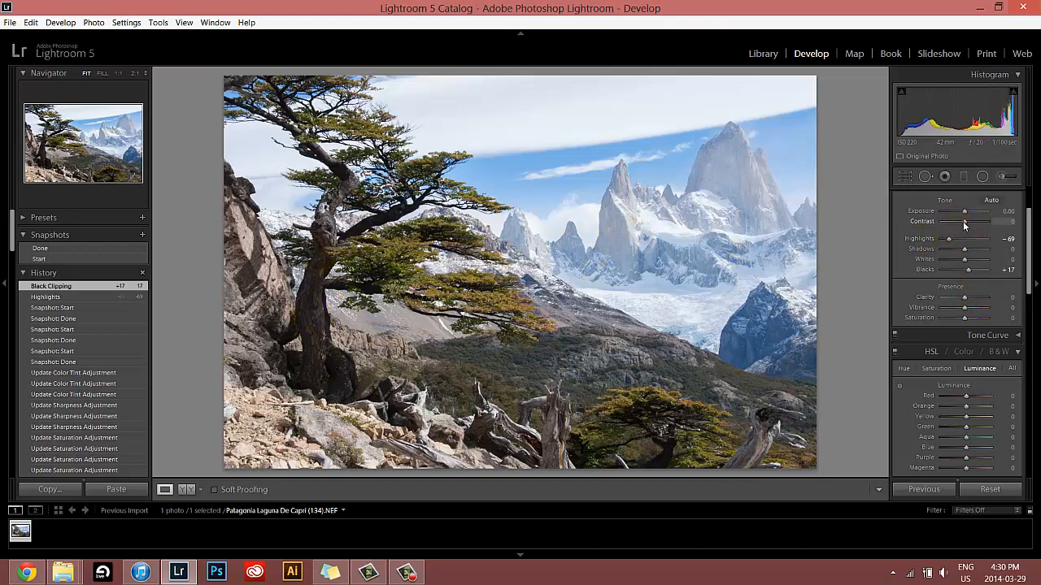
pyautogui.moveTo(965, 225); pyautogui.dragTo(961, 227)
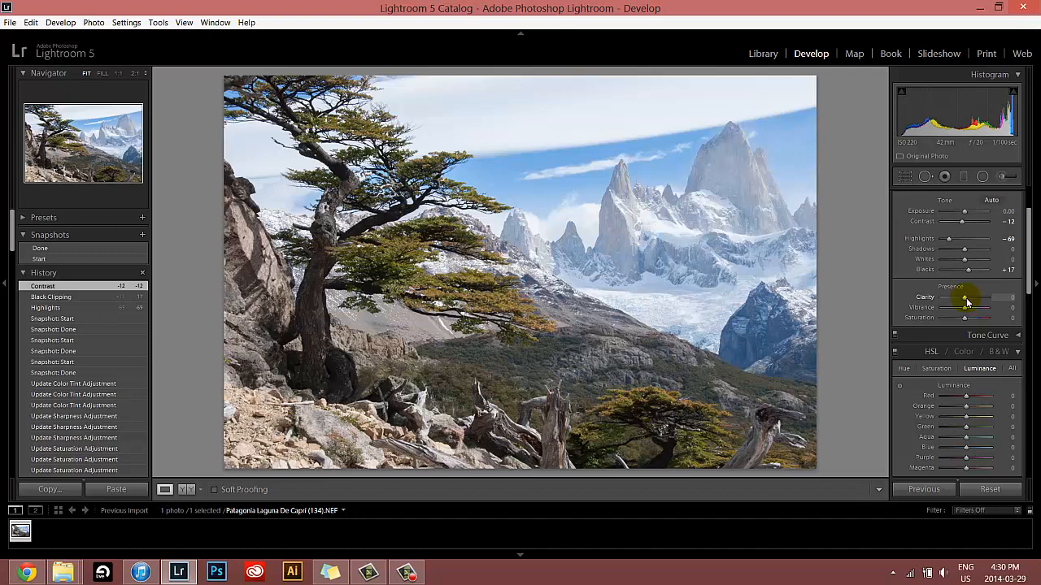
pyautogui.moveTo(966, 302); pyautogui.dragTo(971, 300)
# Compare the Start snapshot state in the history with the current edit, ending on the Clarity state.
pyautogui.scroll(-5, 70, 316)
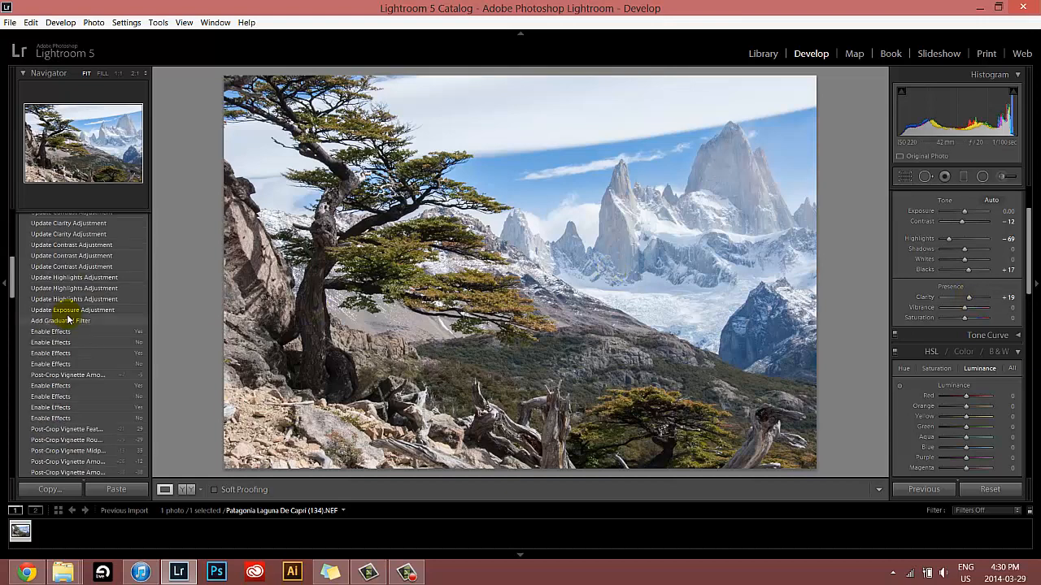
pyautogui.scroll(5, 69, 318)
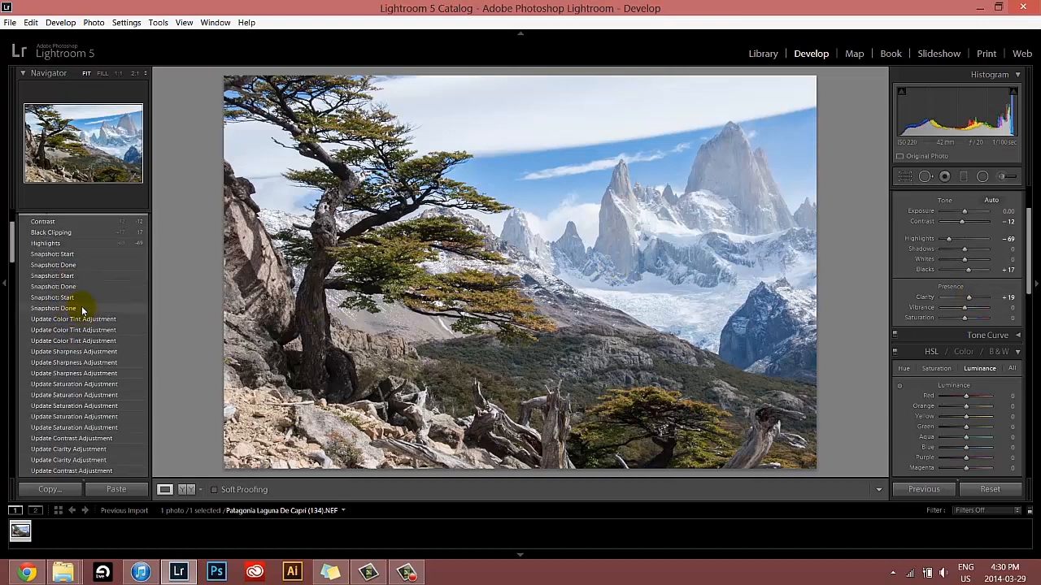
pyautogui.click(82, 253)
pyautogui.scroll(2, 84, 257)
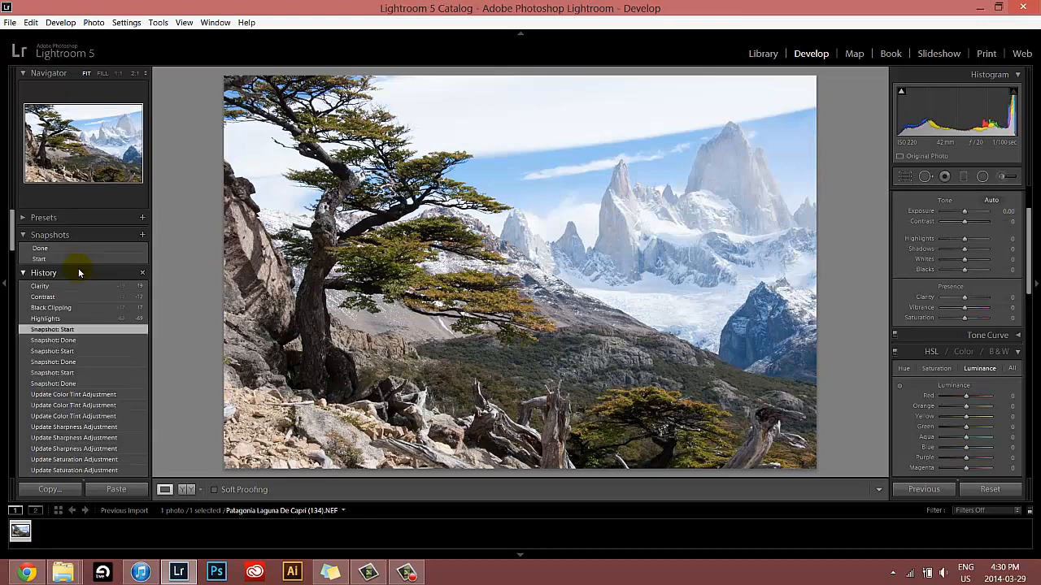
pyautogui.click(49, 288)
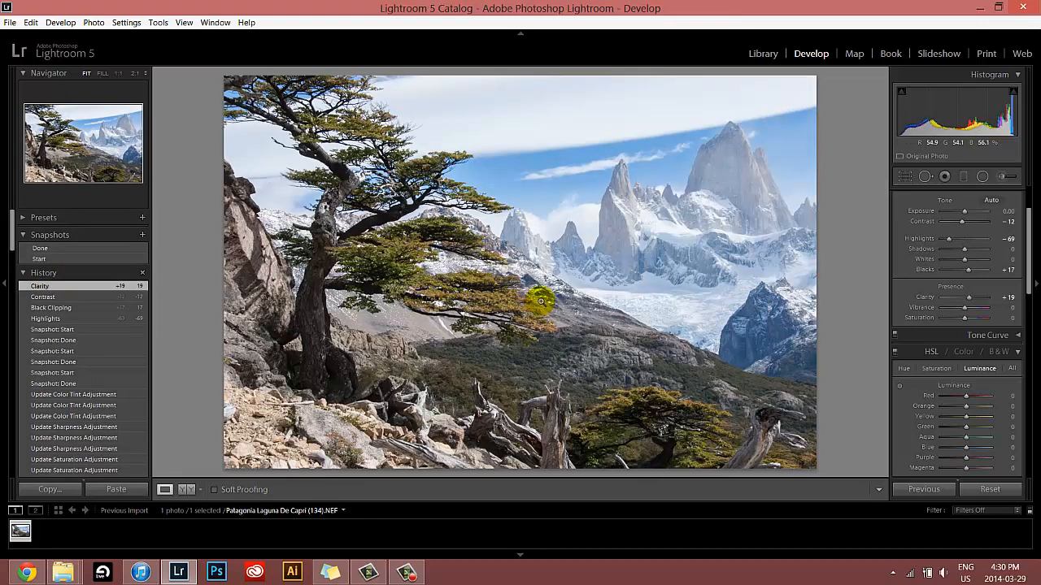
# Try a Saturation of +38, and reset Saturation to 0.
pyautogui.moveTo(1027, 280); pyautogui.dragTo(1029, 263)
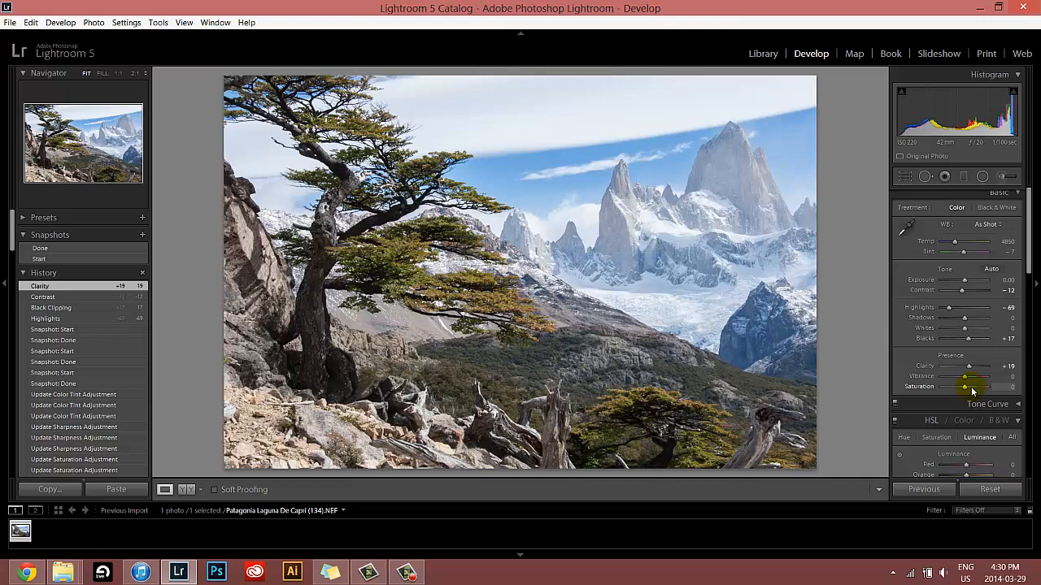
pyautogui.moveTo(972, 391); pyautogui.dragTo(974, 389)
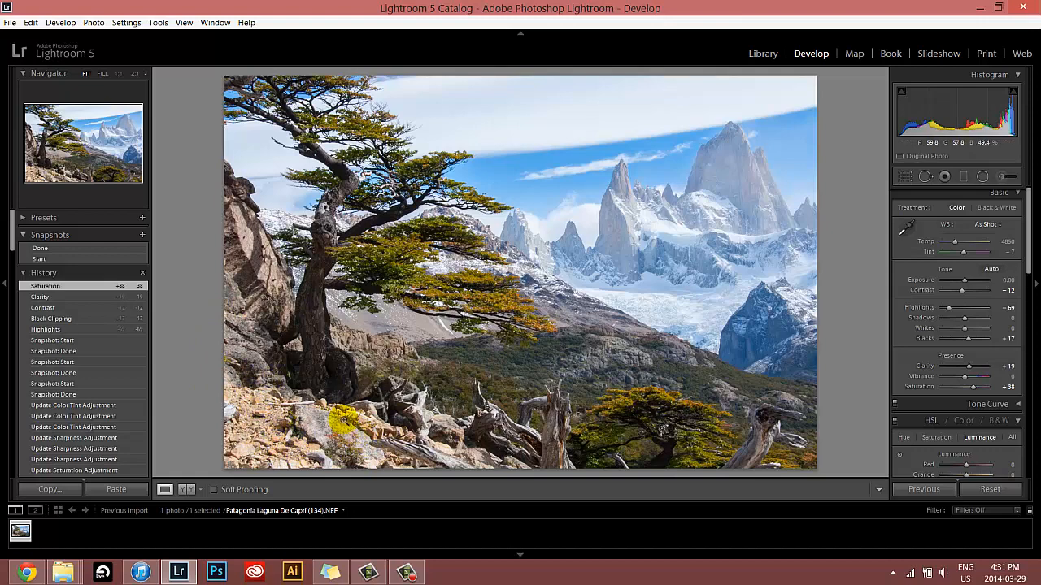
pyautogui.doubleClick(973, 389)
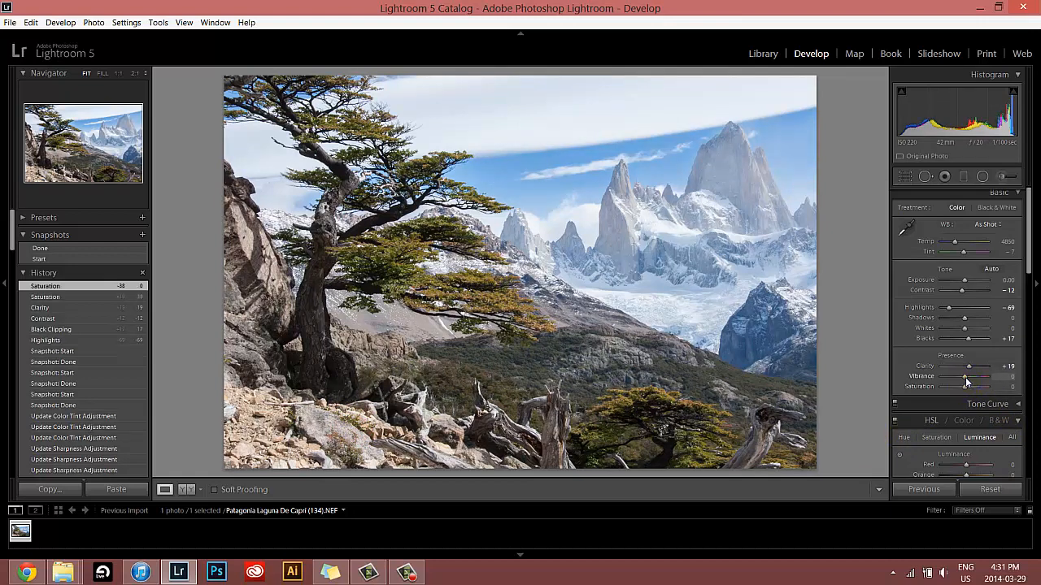
# Set Vibrance to +38 and compare it repeatedly with the +38 Saturation history state, ending on the Vibrance state.
pyautogui.moveTo(966, 380); pyautogui.dragTo(975, 379)
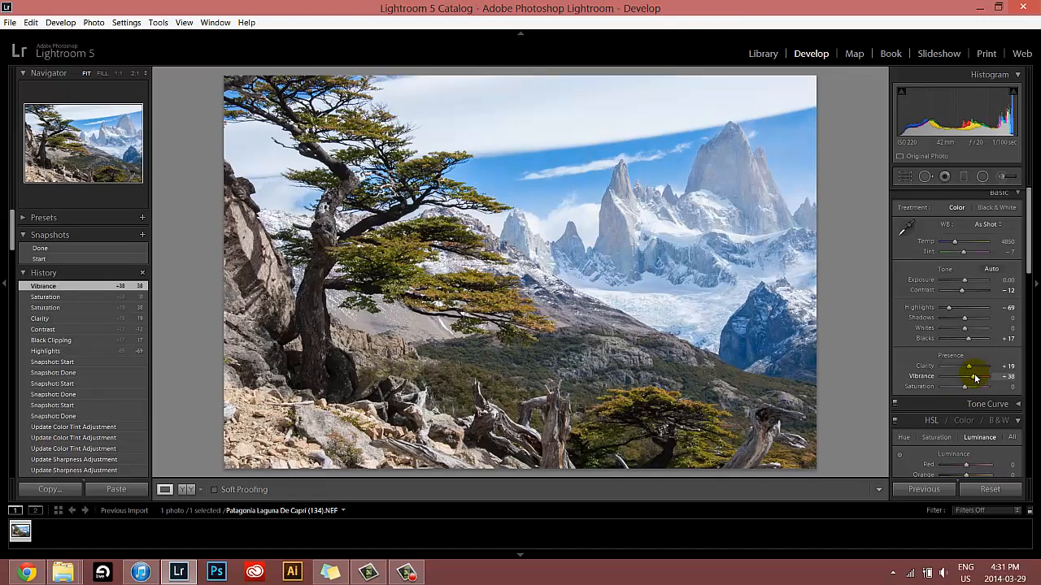
pyautogui.click(71, 307)
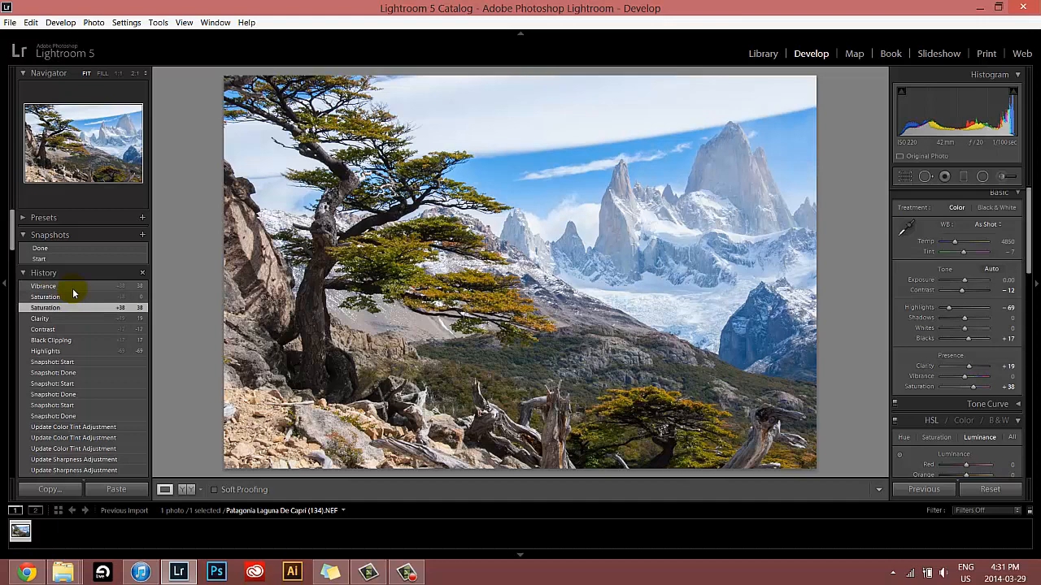
pyautogui.click(73, 288)
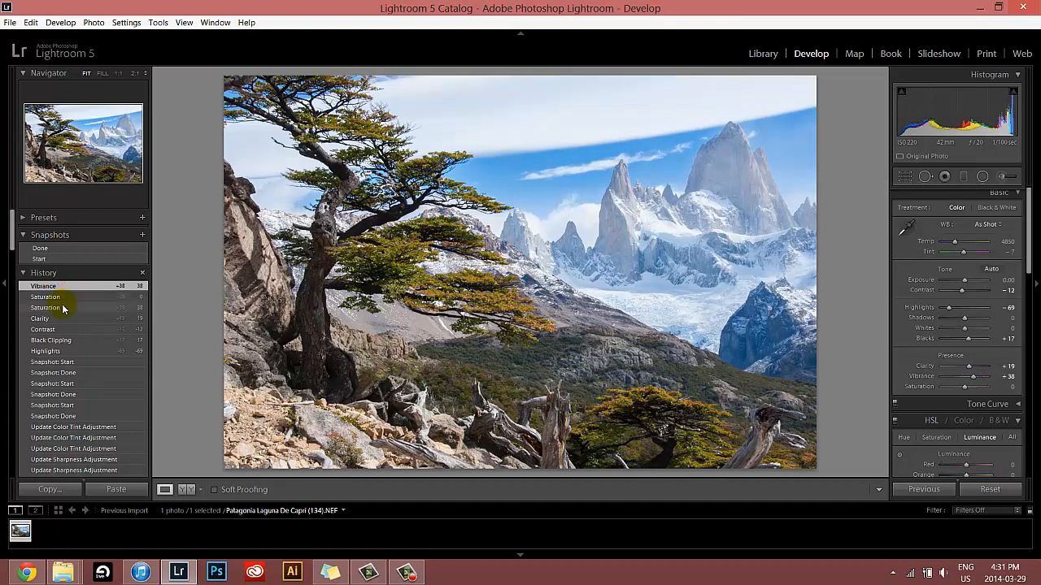
pyautogui.click(62, 308)
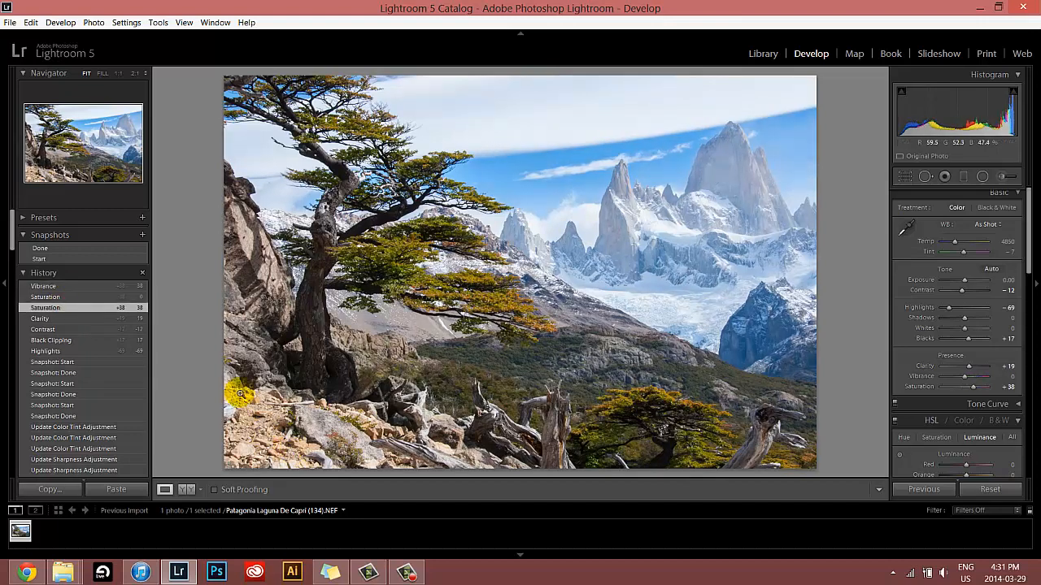
pyautogui.click(65, 287)
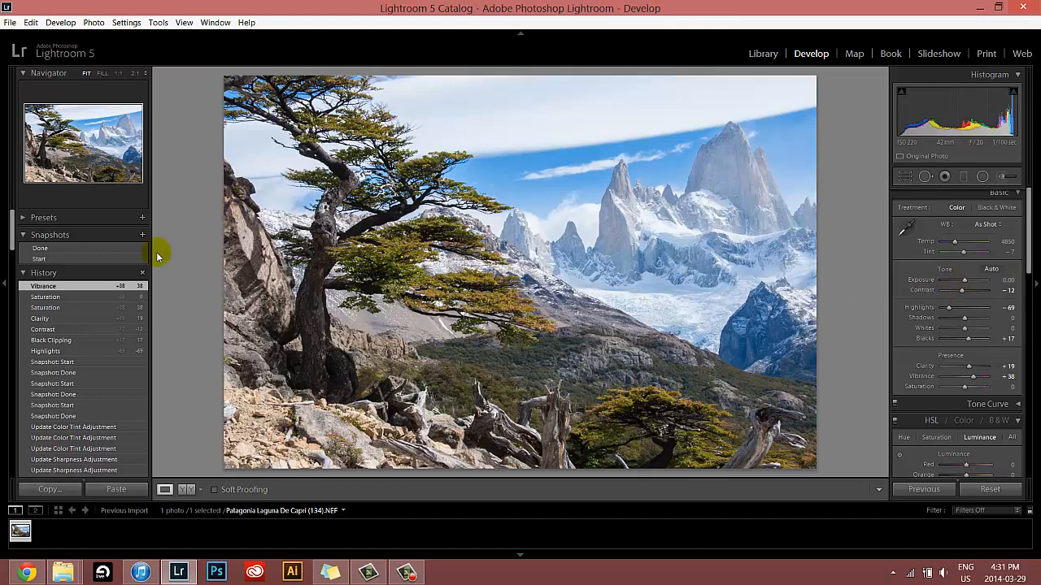
pyautogui.click(59, 308)
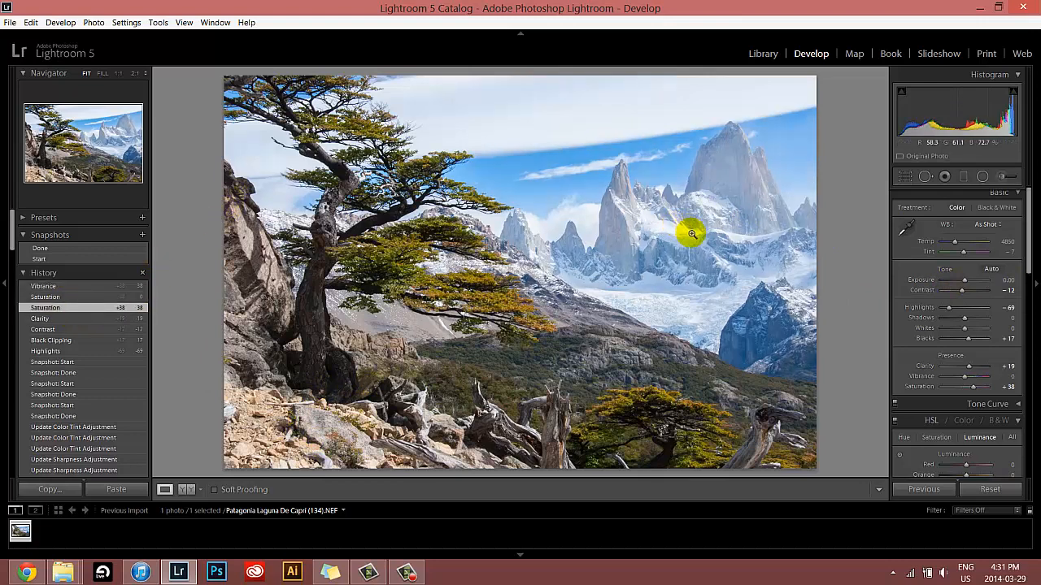
pyautogui.click(60, 287)
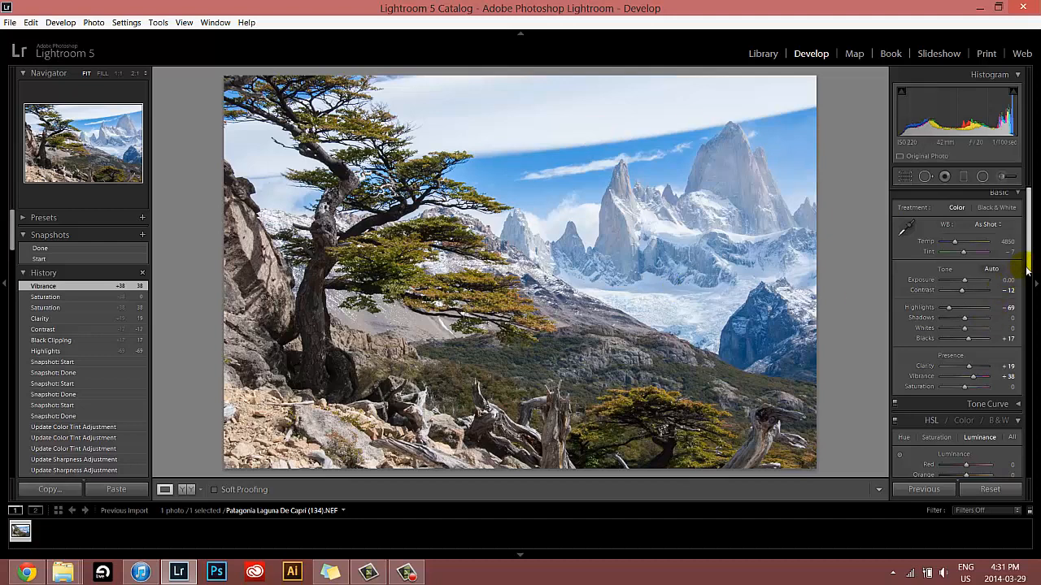
# Expand the Tone Curve, set its channel to RGB, and check the parametric region curve before returning to the point curve.
pyautogui.moveTo(1029, 269); pyautogui.dragTo(1031, 322)
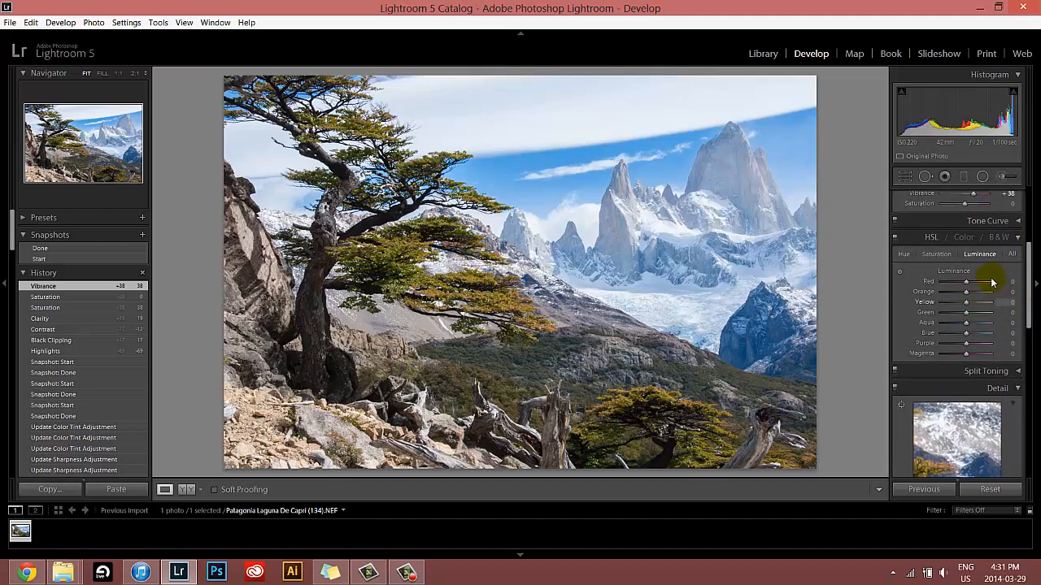
pyautogui.click(1004, 226)
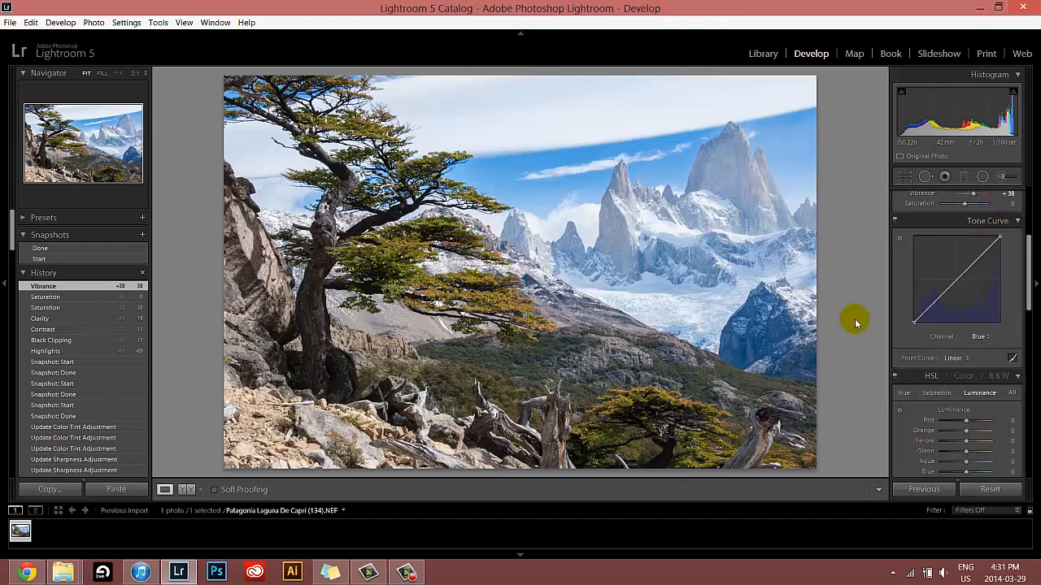
pyautogui.click(985, 337)
pyautogui.click(965, 353)
pyautogui.click(1012, 358)
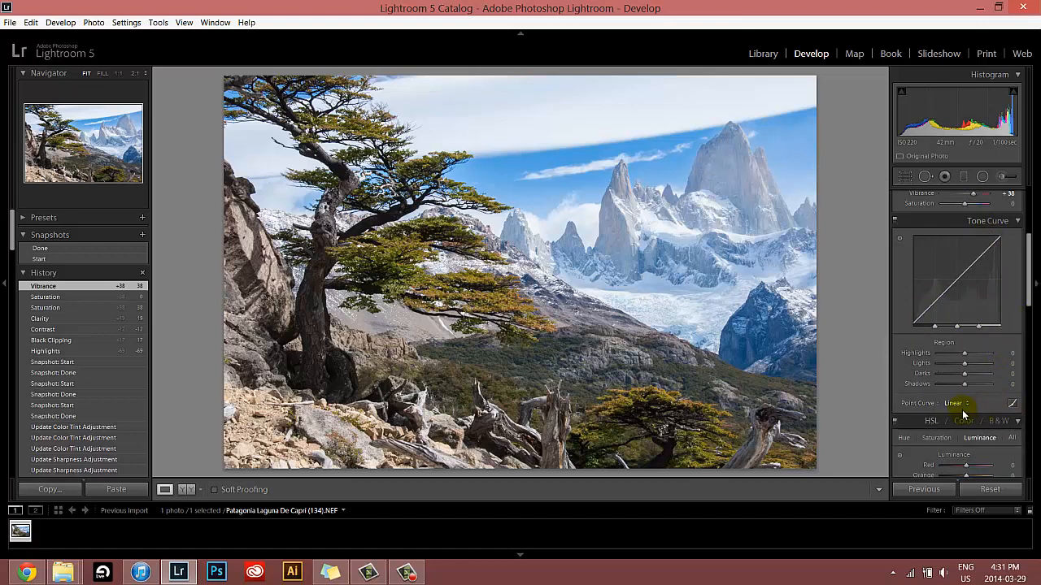
pyautogui.click(1012, 403)
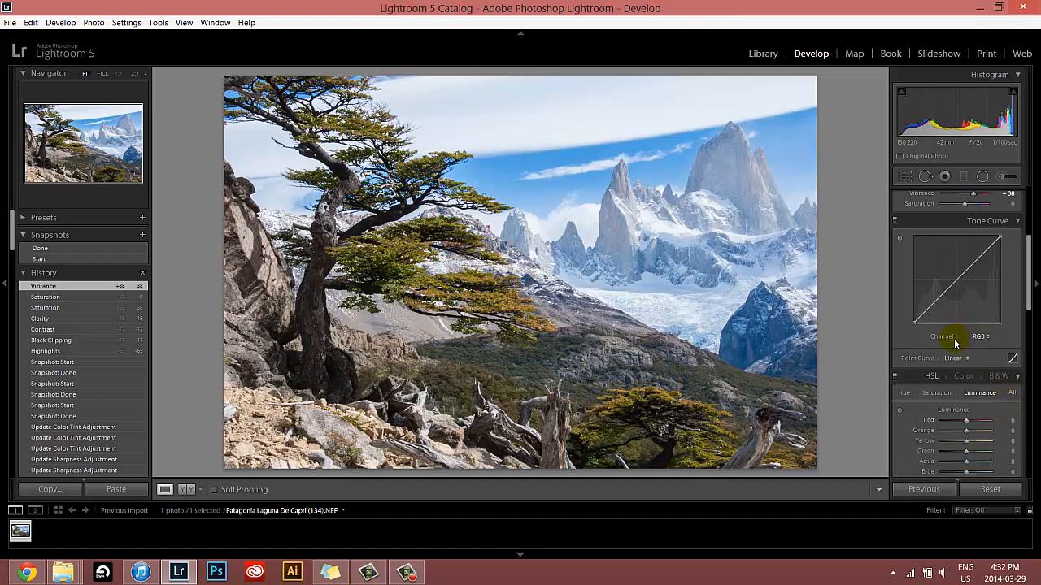
# Select the Blue channel of the point curve and shift its black point very slightly inward along the baseline.
pyautogui.click(989, 346)
pyautogui.click(943, 390)
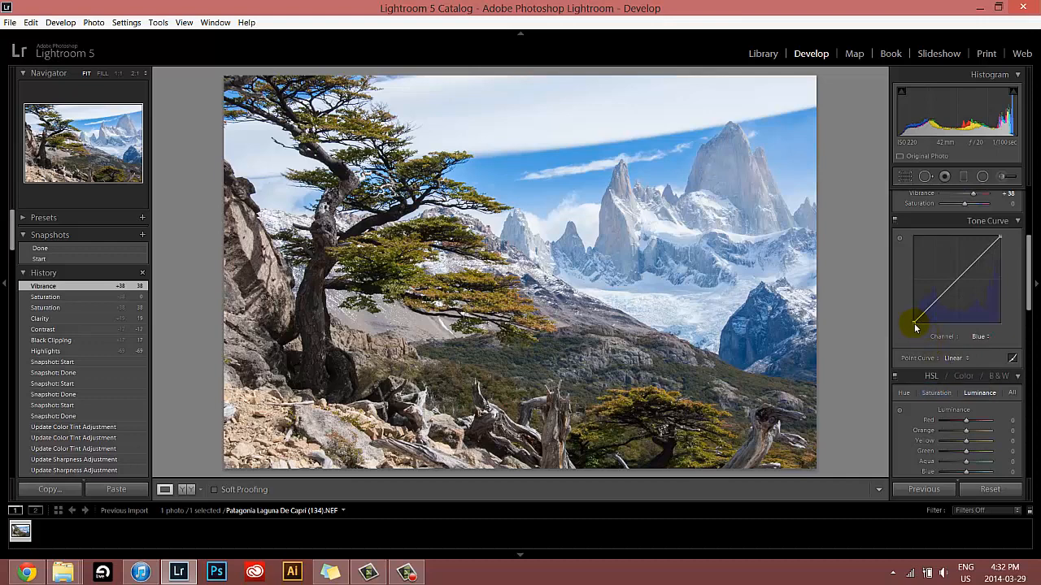
pyautogui.moveTo(914, 323); pyautogui.dragTo(915, 323)
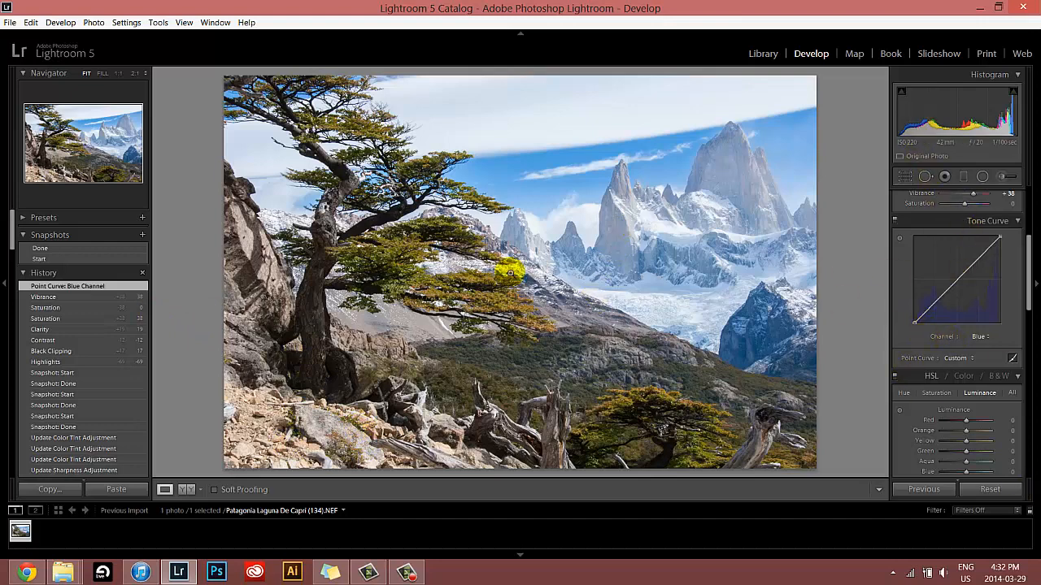
# Compare the Vibrance history state with the Blue channel point curve state several times, ending on the Blue channel state.
pyautogui.click(62, 301)
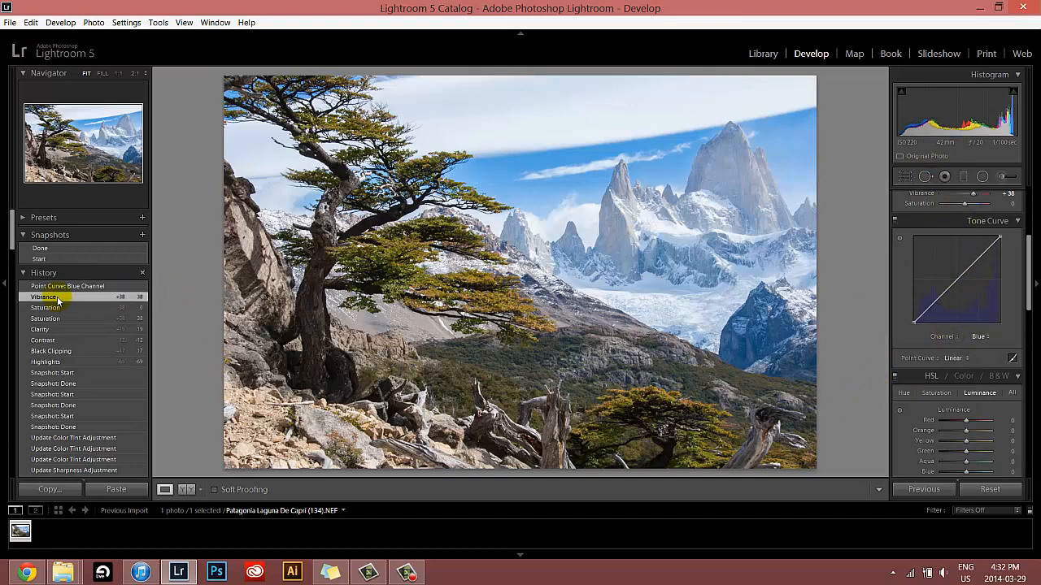
pyautogui.click(57, 287)
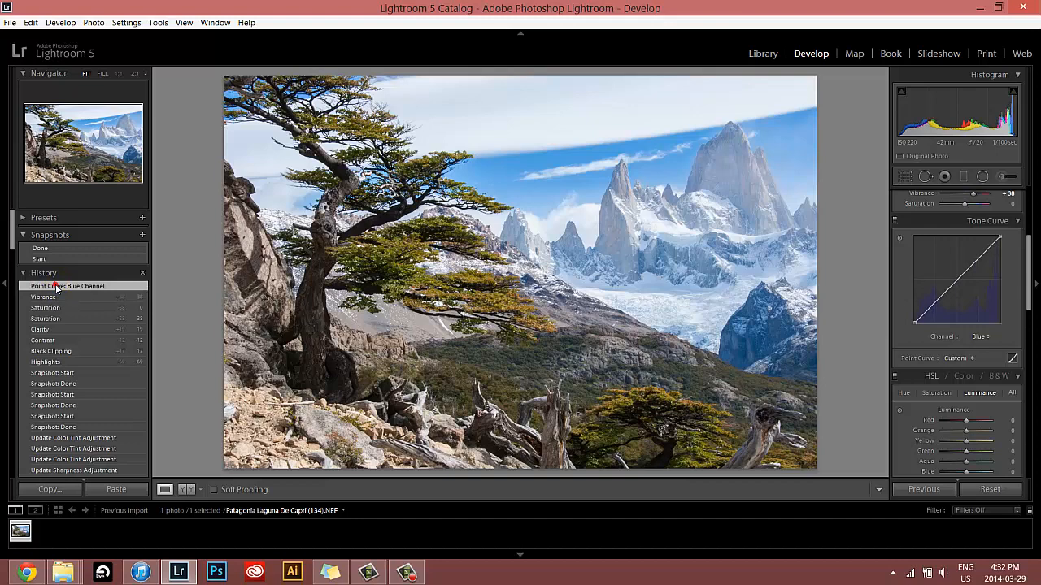
pyautogui.click(50, 298)
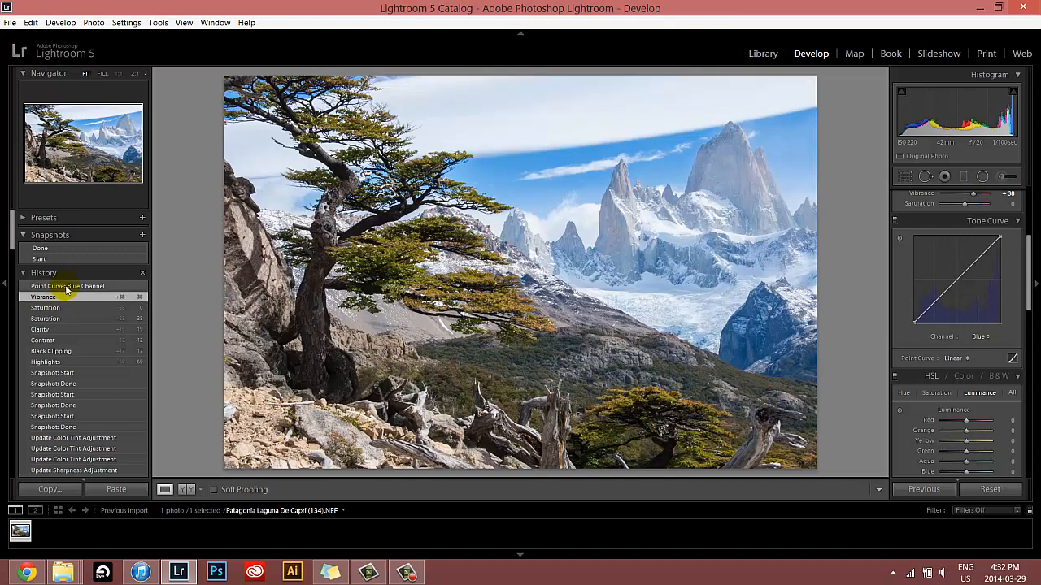
pyautogui.click(63, 288)
pyautogui.click(63, 297)
pyautogui.click(61, 287)
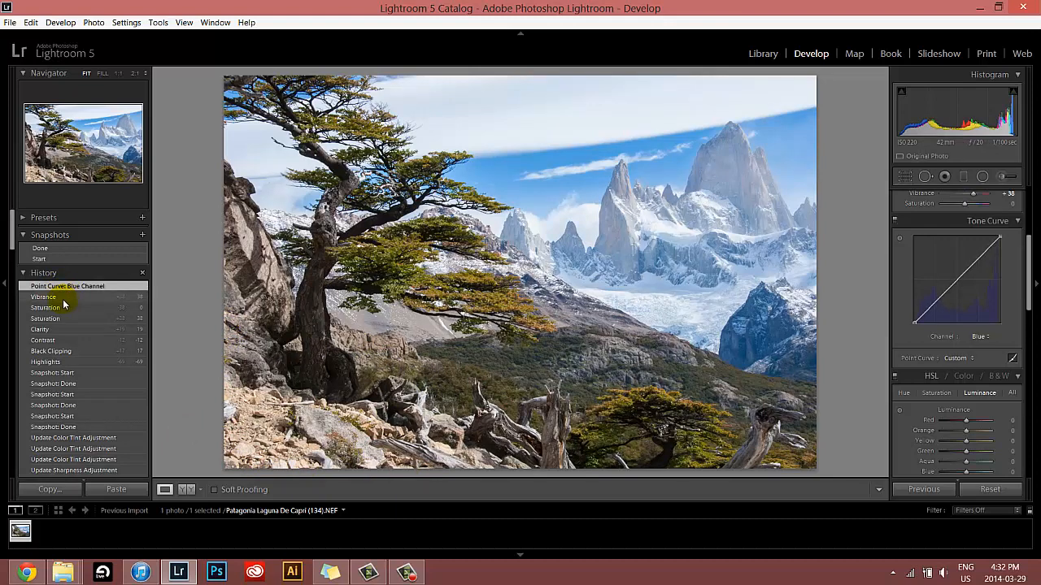
pyautogui.click(56, 298)
pyautogui.click(65, 287)
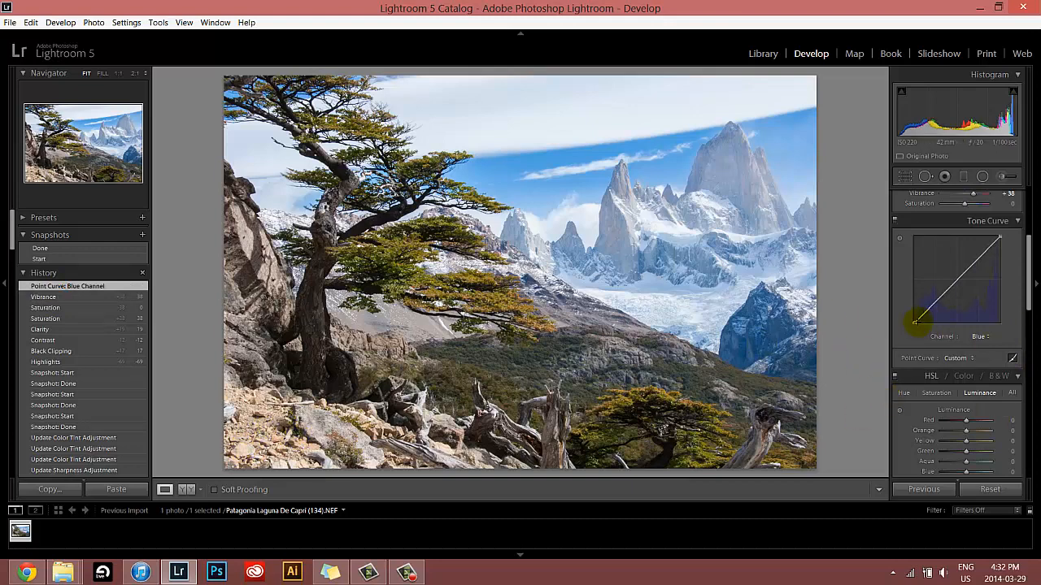
# Readjust the Blue channel's black point slightly on the point curve and compare it with the preceding history state, ending on the newest one.
pyautogui.moveTo(915, 322); pyautogui.dragTo(915, 324)
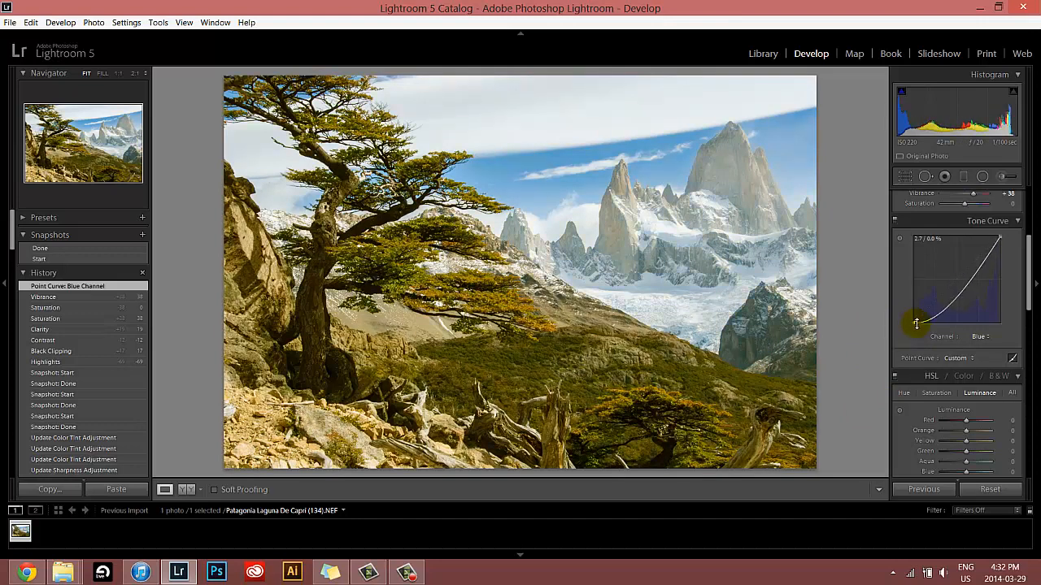
pyautogui.doubleClick(917, 323)
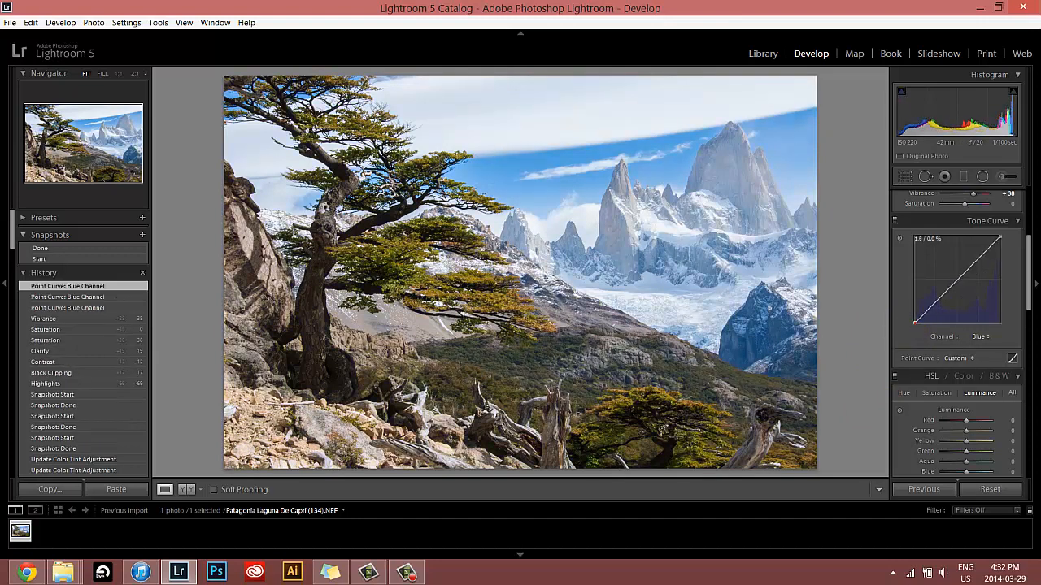
pyautogui.click(46, 301)
pyautogui.click(70, 288)
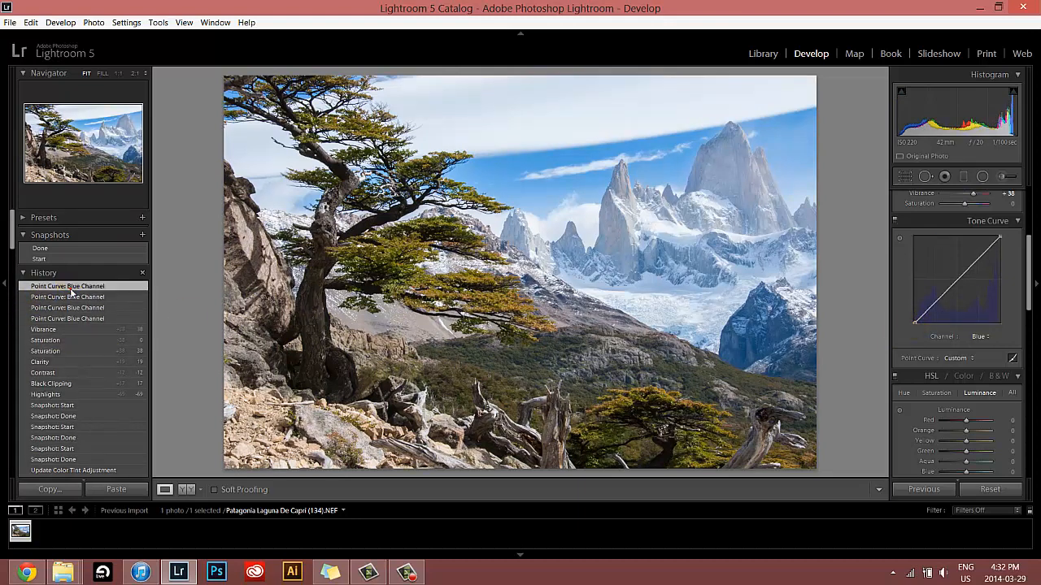
# Darken the foreground rocks with the HSL Luminance targeted adjustment, bringing Orange to -20 and Yellow to -36.
pyautogui.moveTo(1033, 282); pyautogui.dragTo(1027, 320)
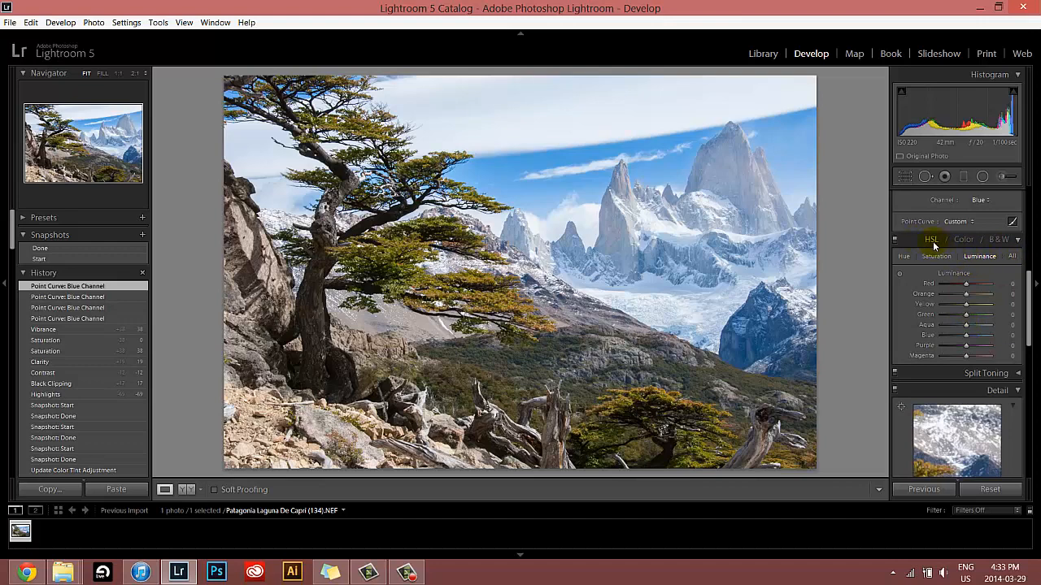
pyautogui.click(899, 275)
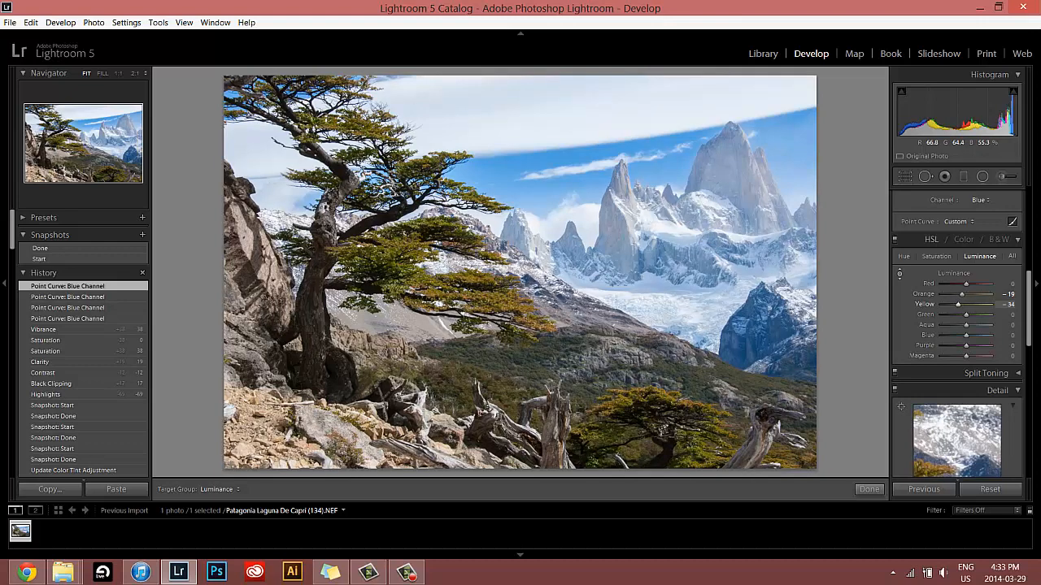
pyautogui.moveTo(249, 400); pyautogui.dragTo(249, 402)
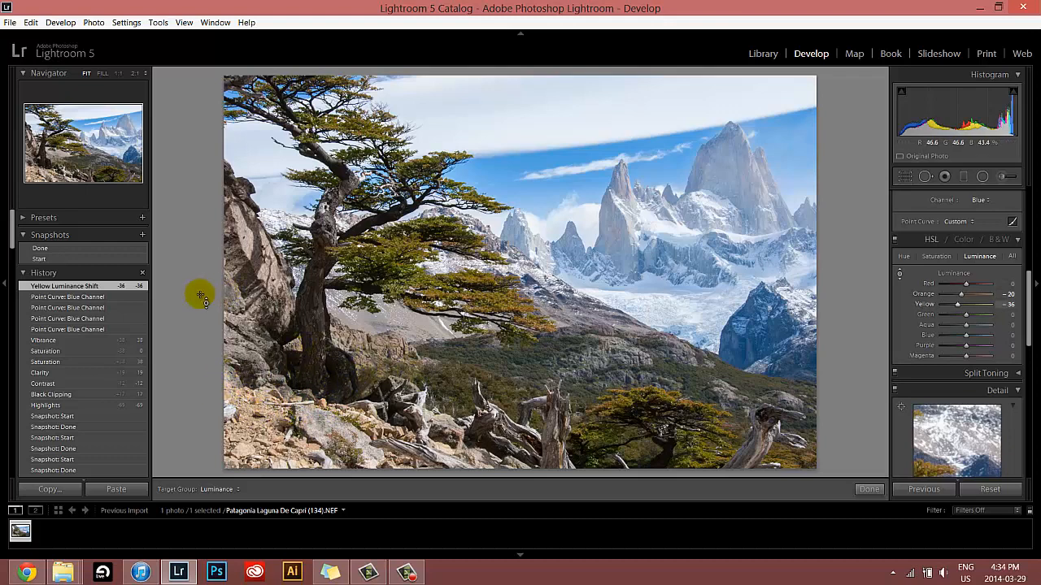
# Examine the foreground rocks at several zoom levels before and after the Yellow Luminance Shift, ending on the shifted state with the whole photo fitted.
pyautogui.click(88, 297)
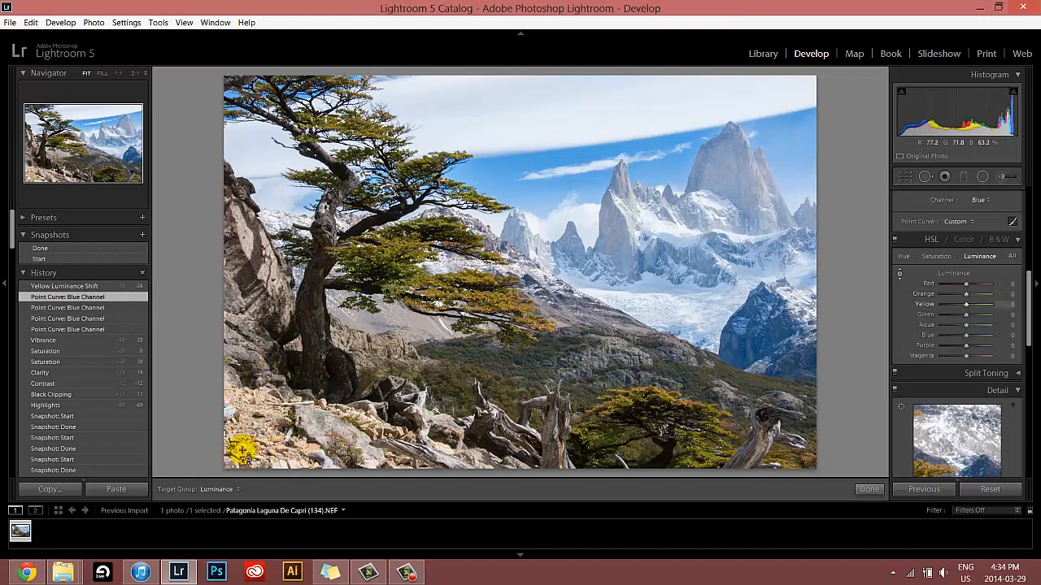
pyautogui.click(102, 73)
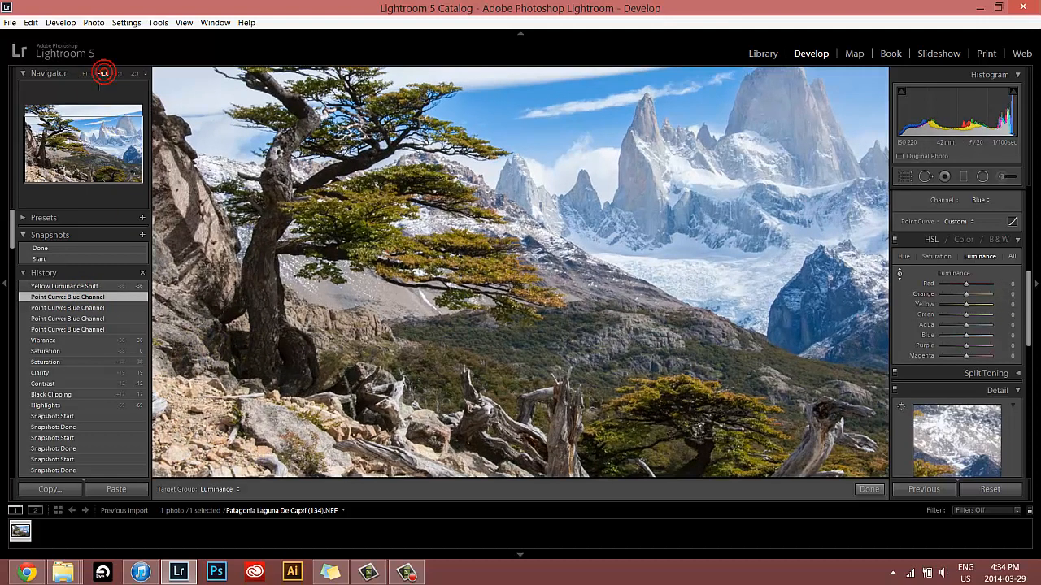
pyautogui.click(118, 73)
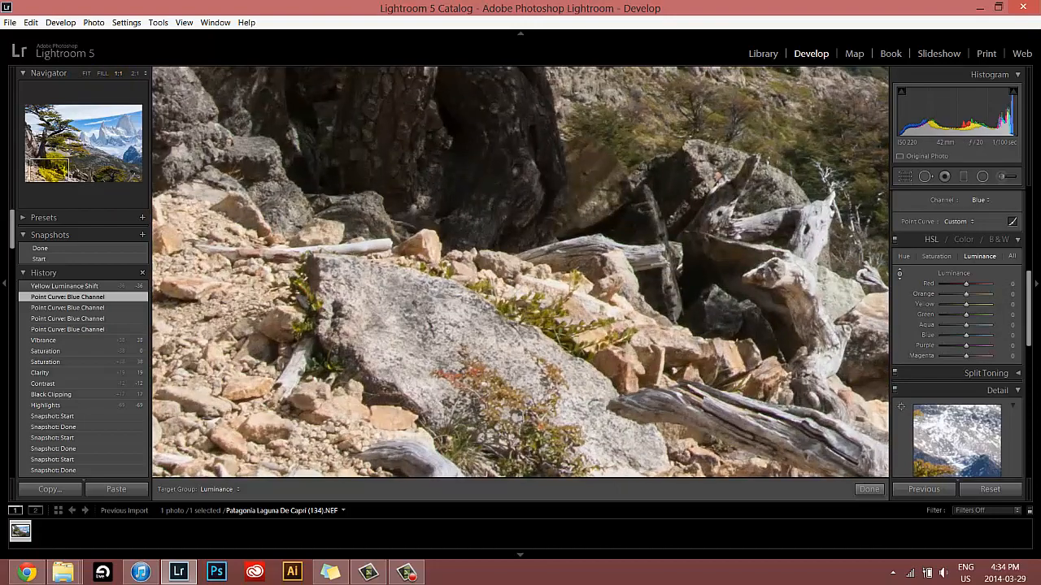
pyautogui.moveTo(43, 174); pyautogui.dragTo(39, 173)
pyautogui.click(134, 73)
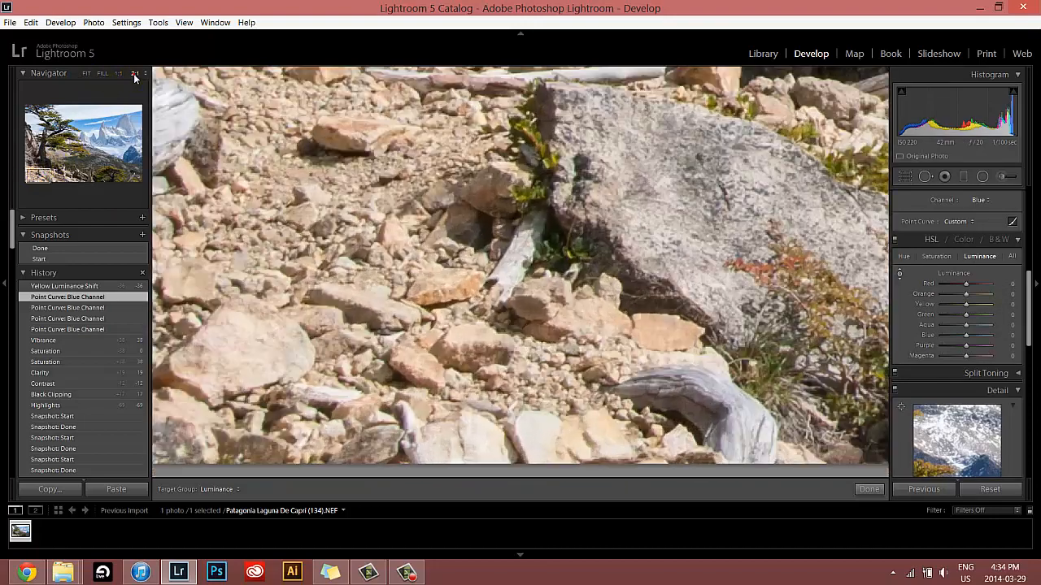
pyautogui.click(144, 73)
pyautogui.click(125, 126)
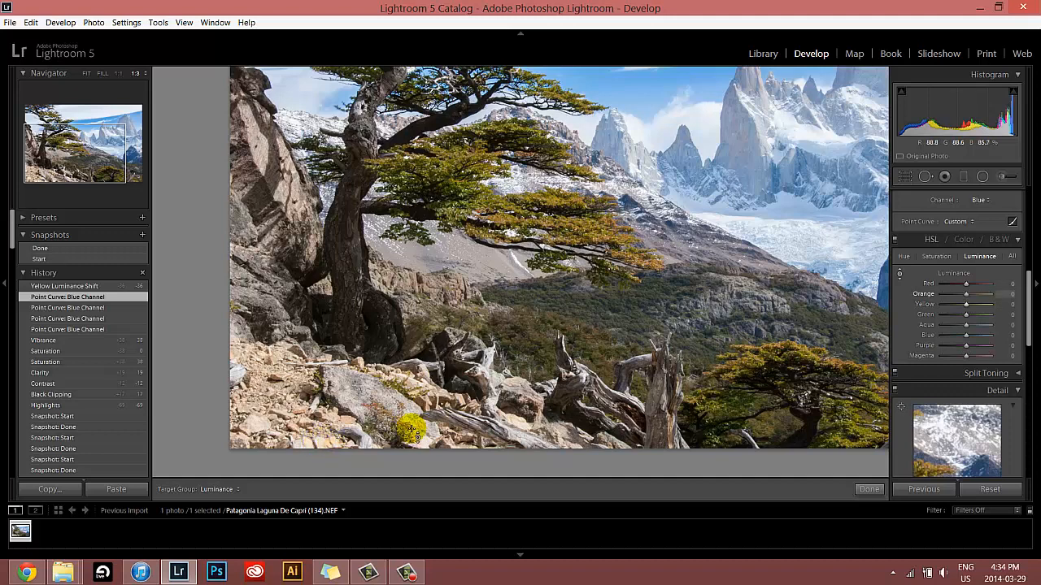
pyautogui.click(81, 287)
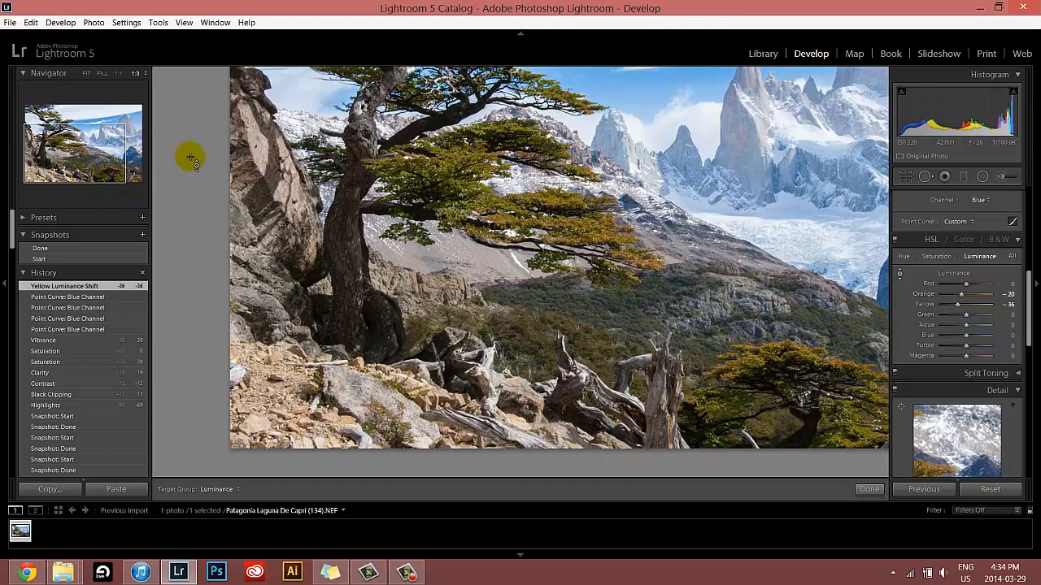
pyautogui.click(85, 72)
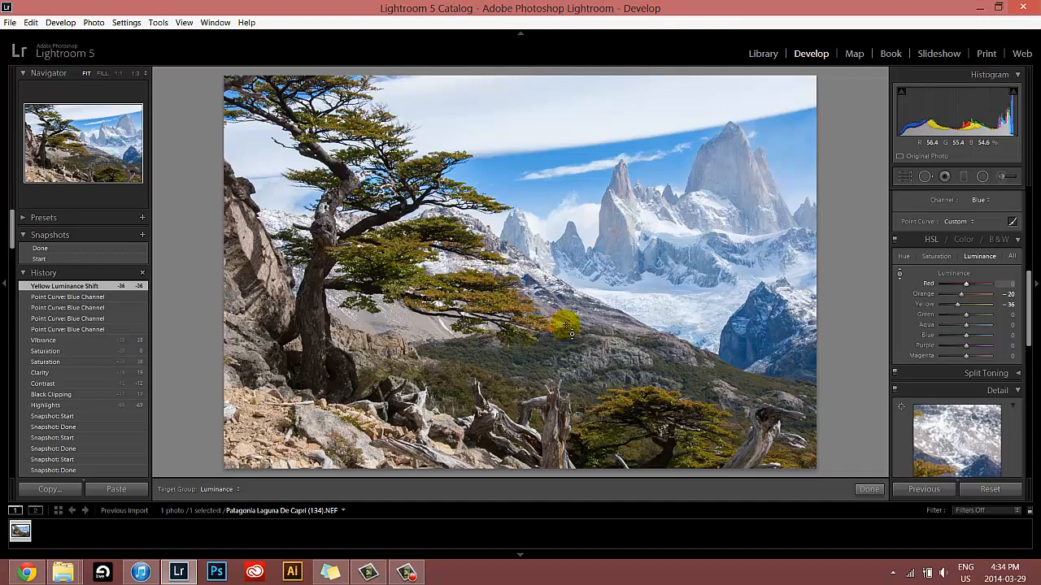
# Collapse the HSL settings and enable profile corrections in the basic Lens Corrections.
pyautogui.click(1017, 239)
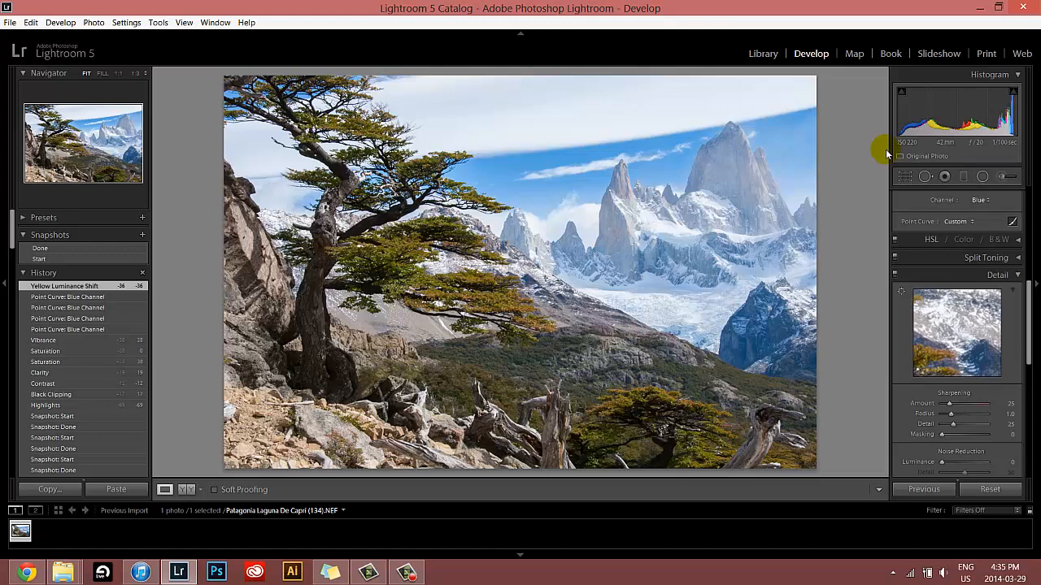
pyautogui.moveTo(1030, 294); pyautogui.dragTo(1029, 390)
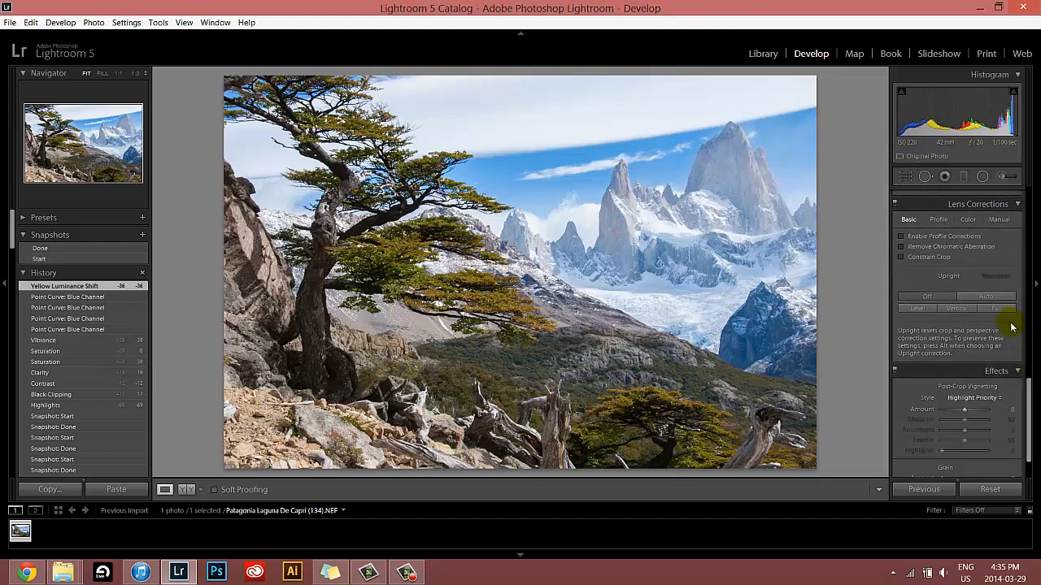
pyautogui.click(946, 237)
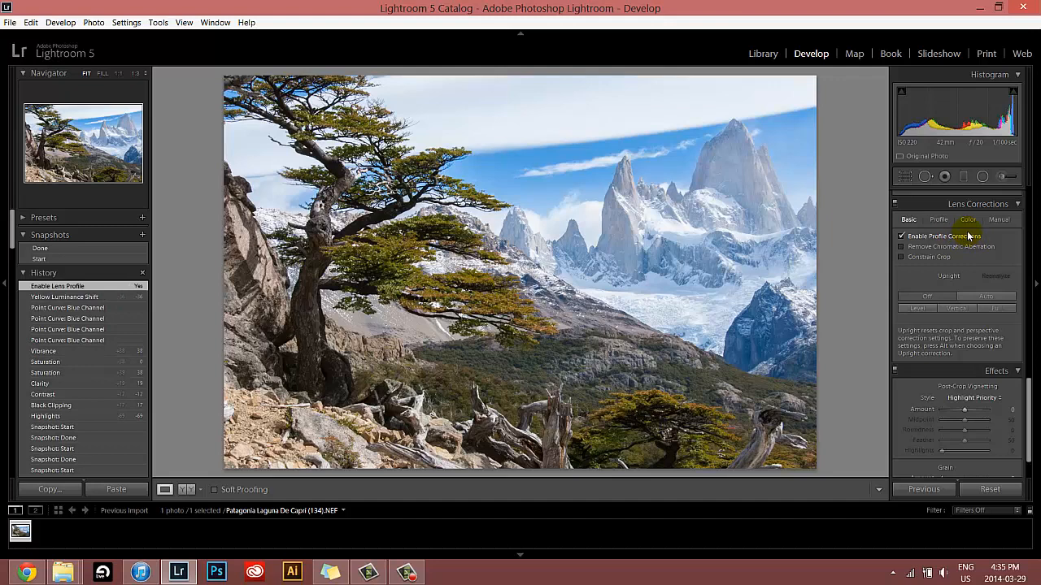
# Toggle the lens profile corrections off and on repeatedly to compare the distortion and vignetting, leaving them enabled.
pyautogui.click(915, 237)
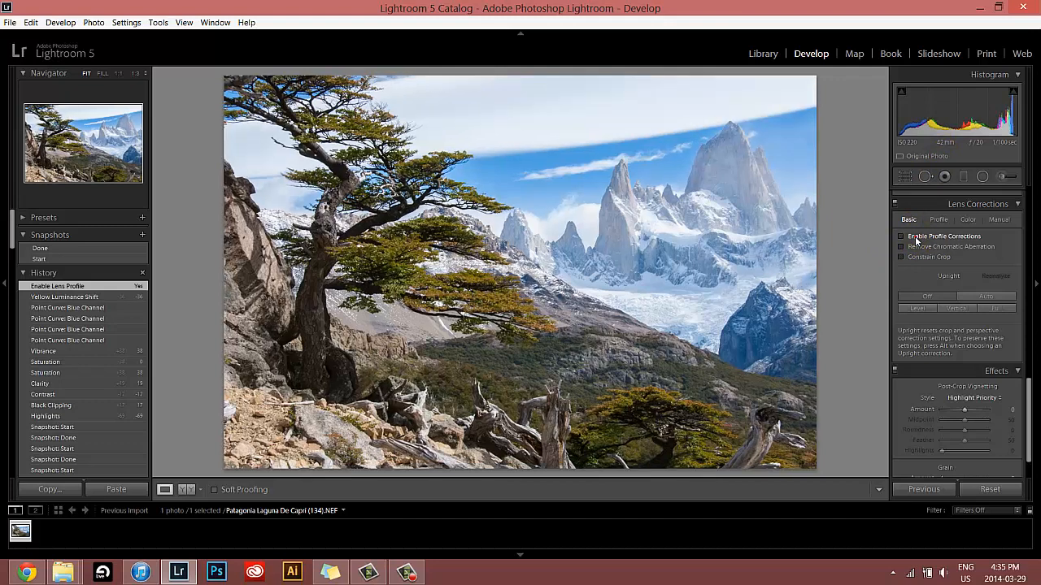
pyautogui.click(916, 237)
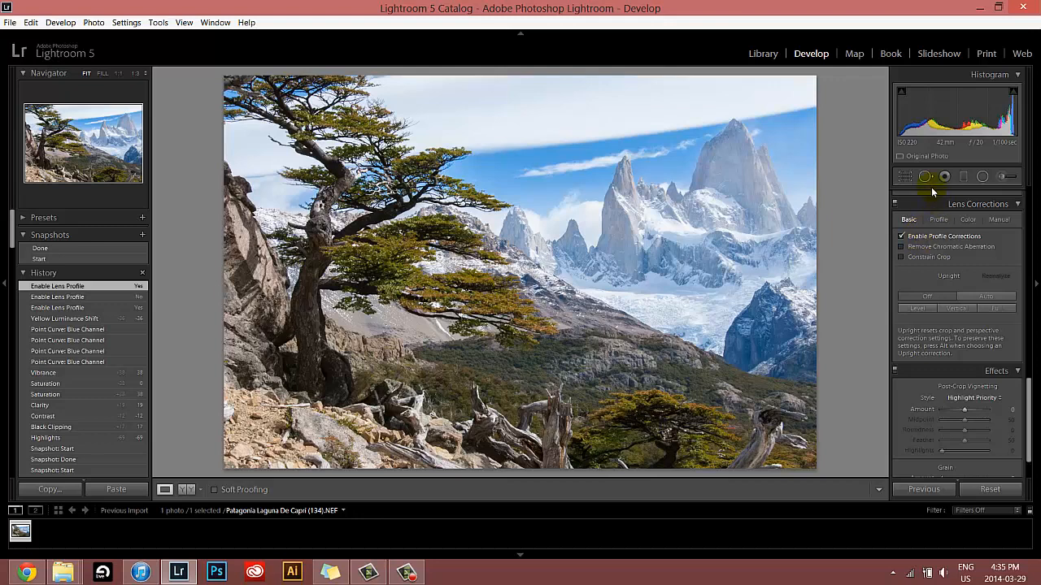
pyautogui.click(920, 239)
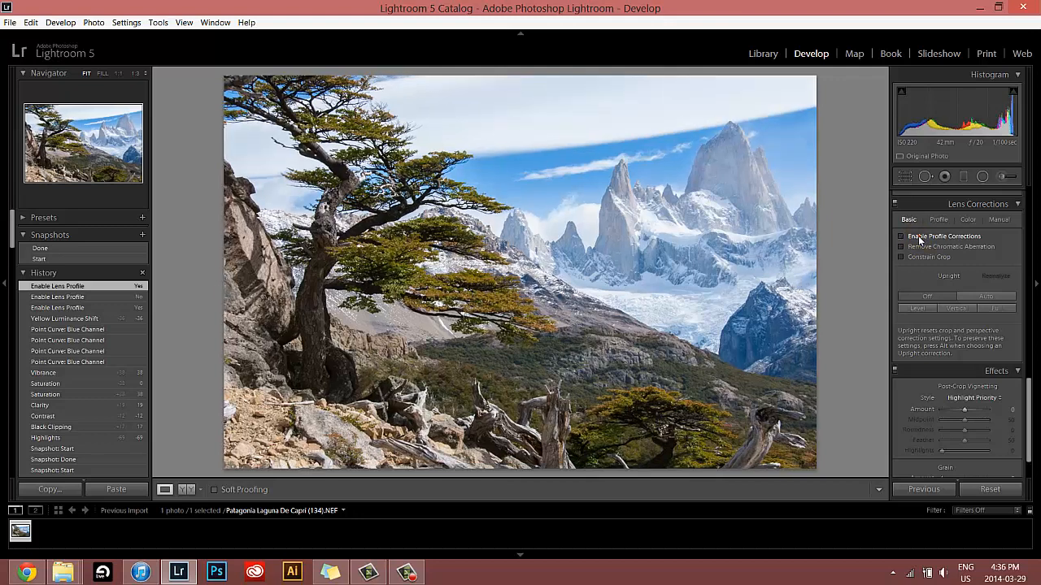
pyautogui.click(919, 239)
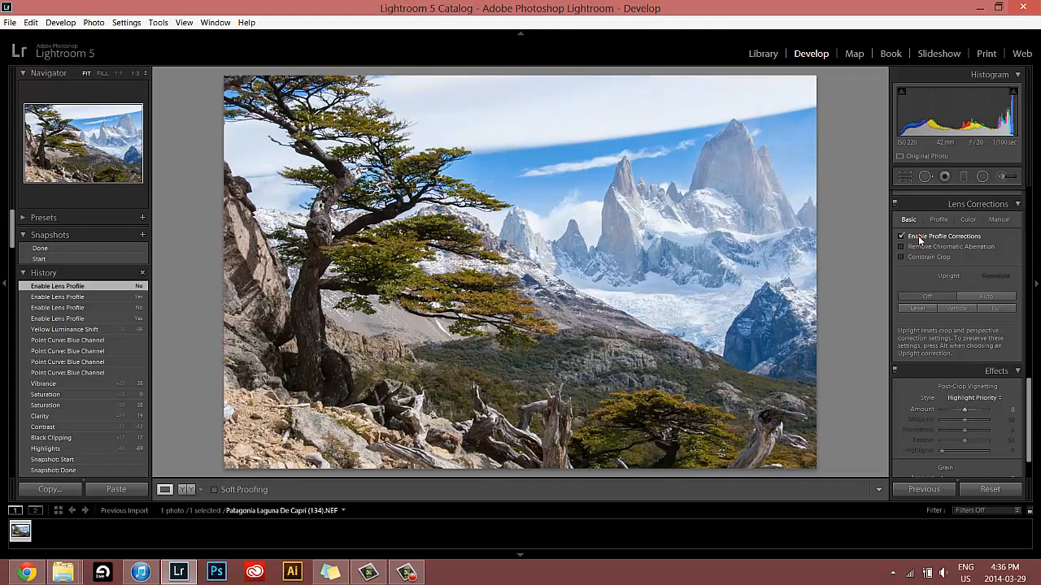
pyautogui.click(920, 239)
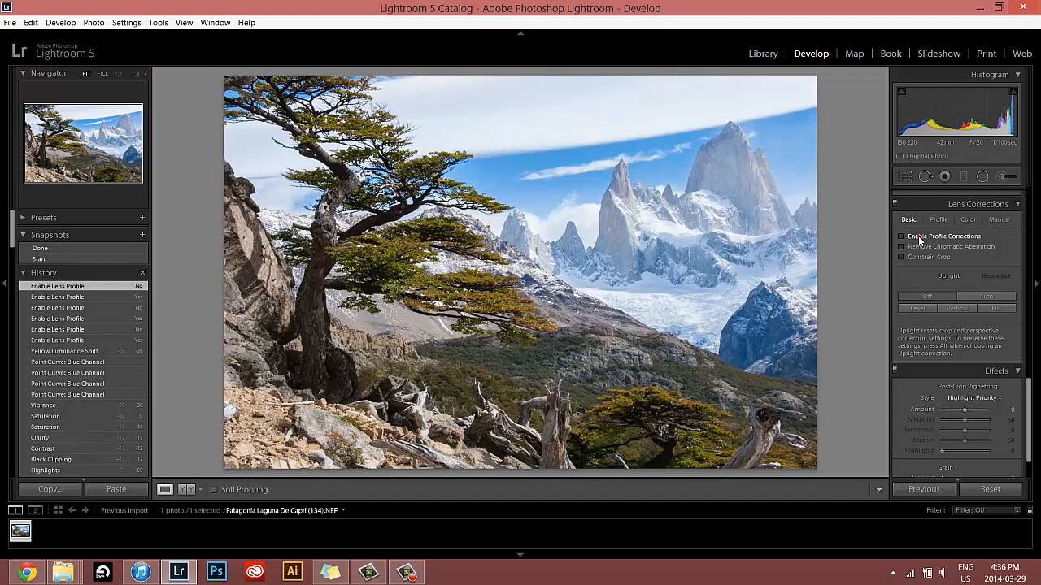
pyautogui.click(920, 239)
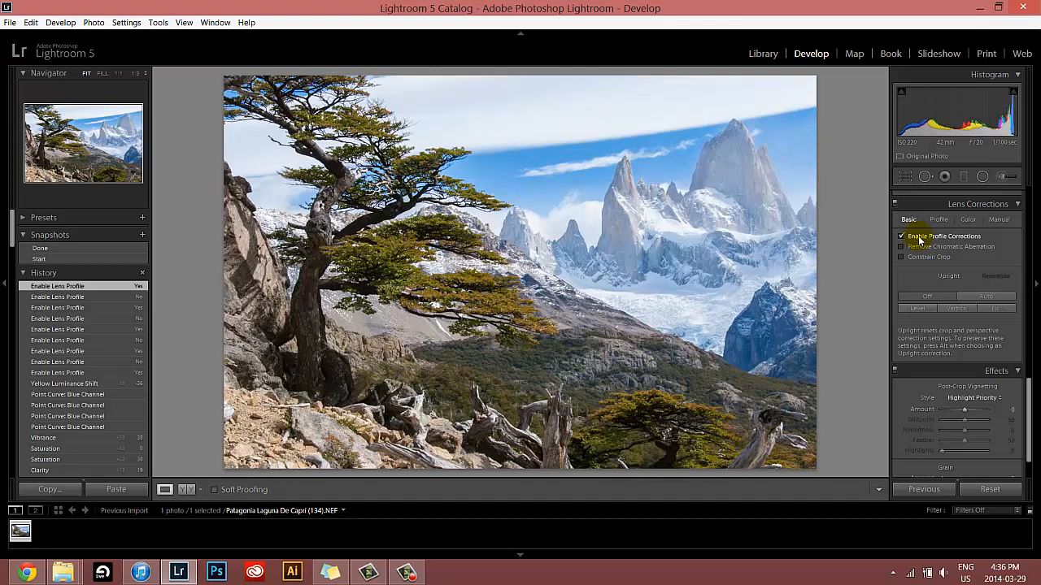
pyautogui.click(919, 239)
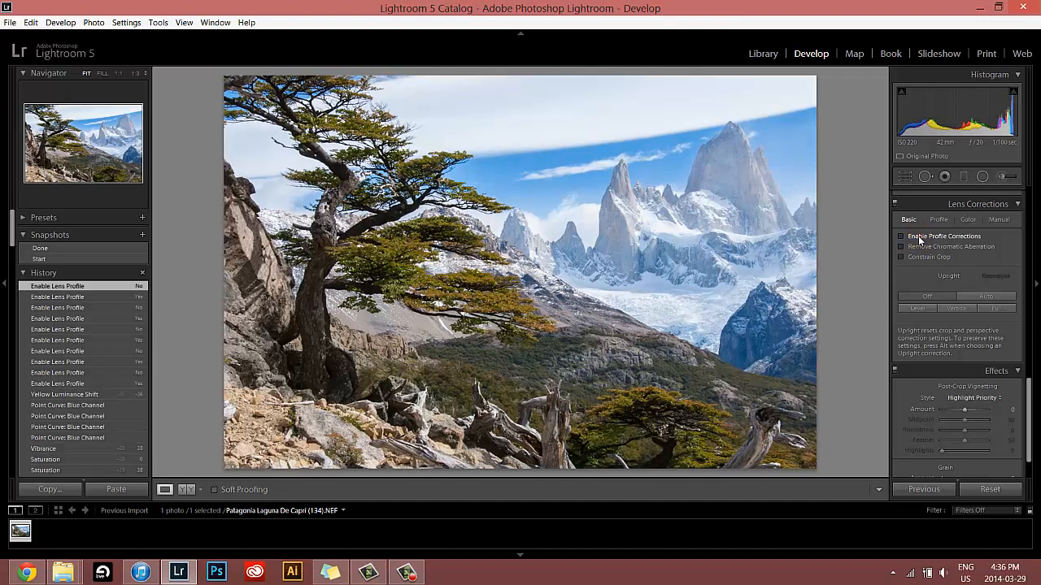
pyautogui.click(918, 240)
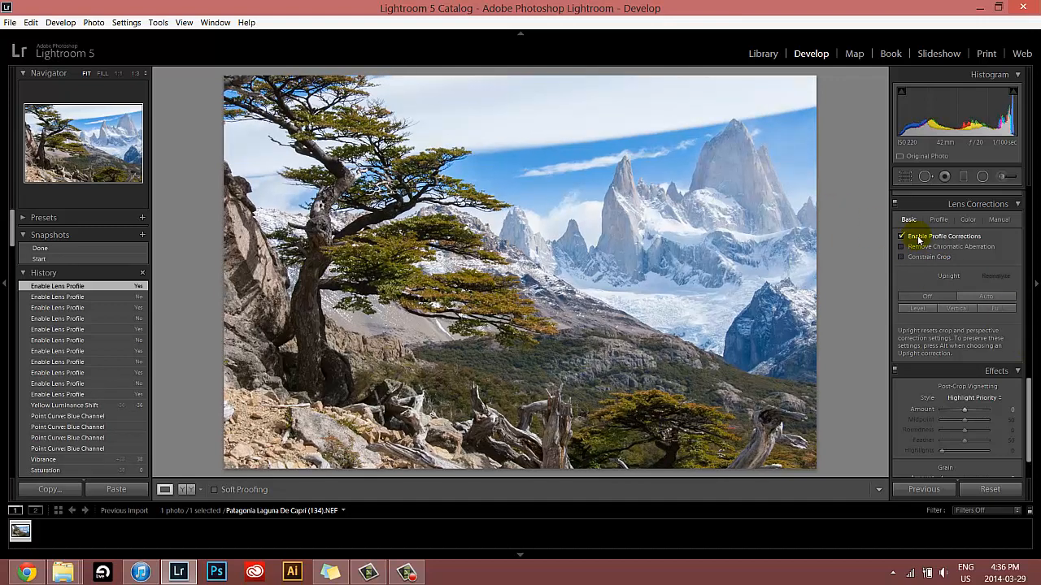
pyautogui.click(919, 239)
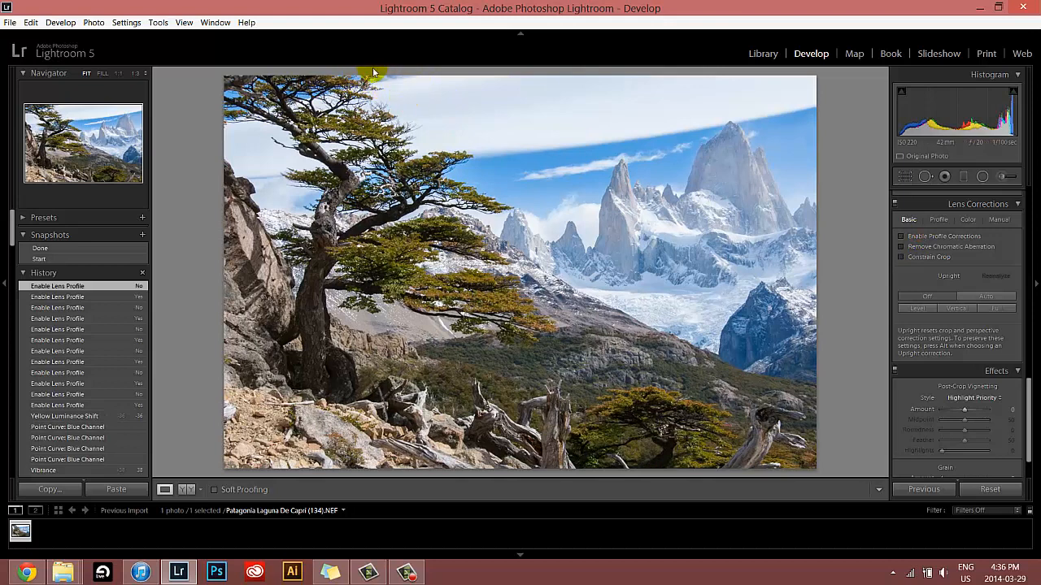
pyautogui.click(930, 237)
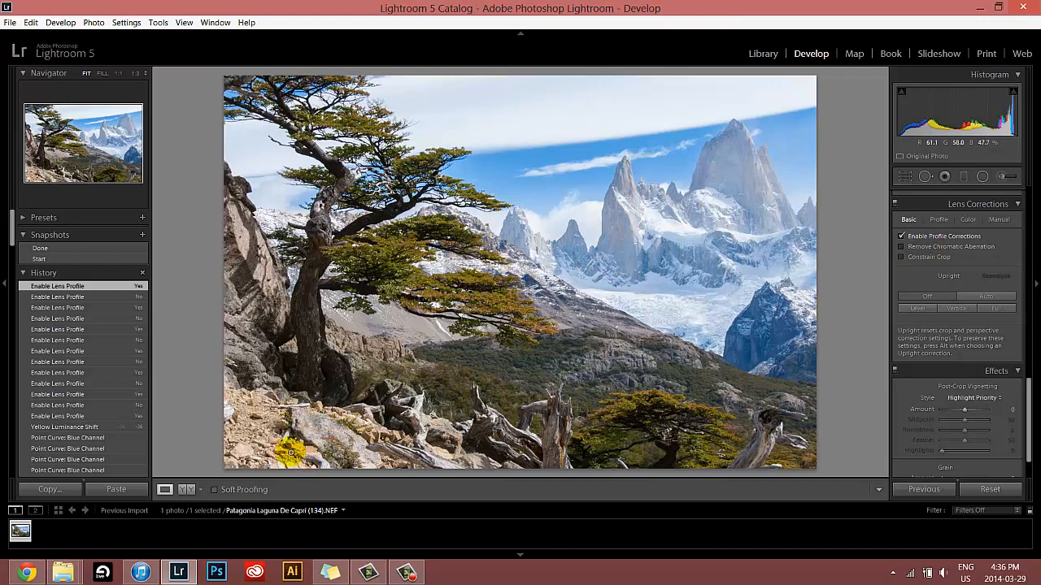
# Examine the foreground rocks, the tree against the sky and both lower corners at 1:1, finishing with the whole photo fitted.
pyautogui.click(293, 455)
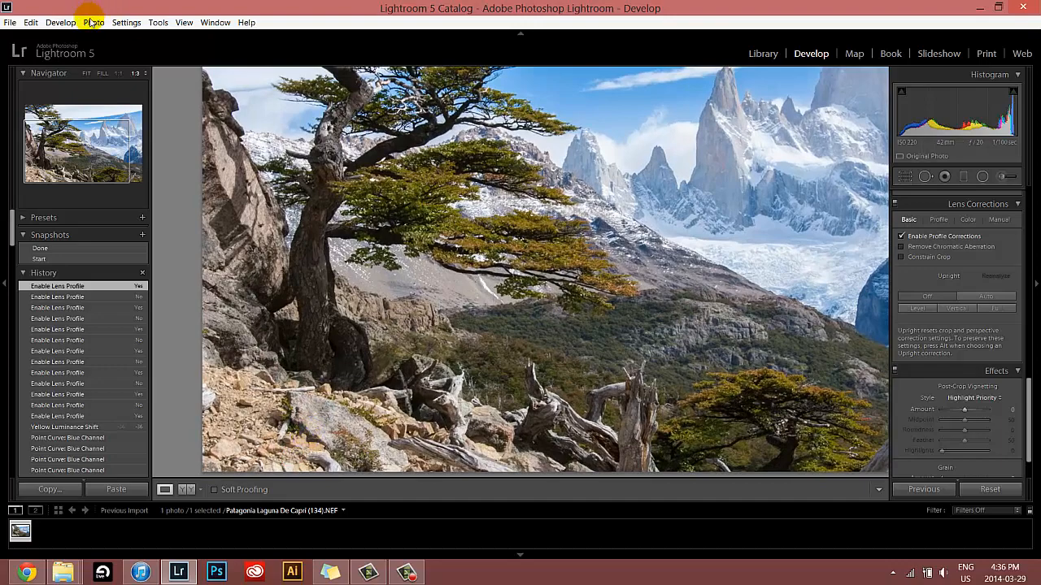
pyautogui.click(102, 73)
pyautogui.click(117, 72)
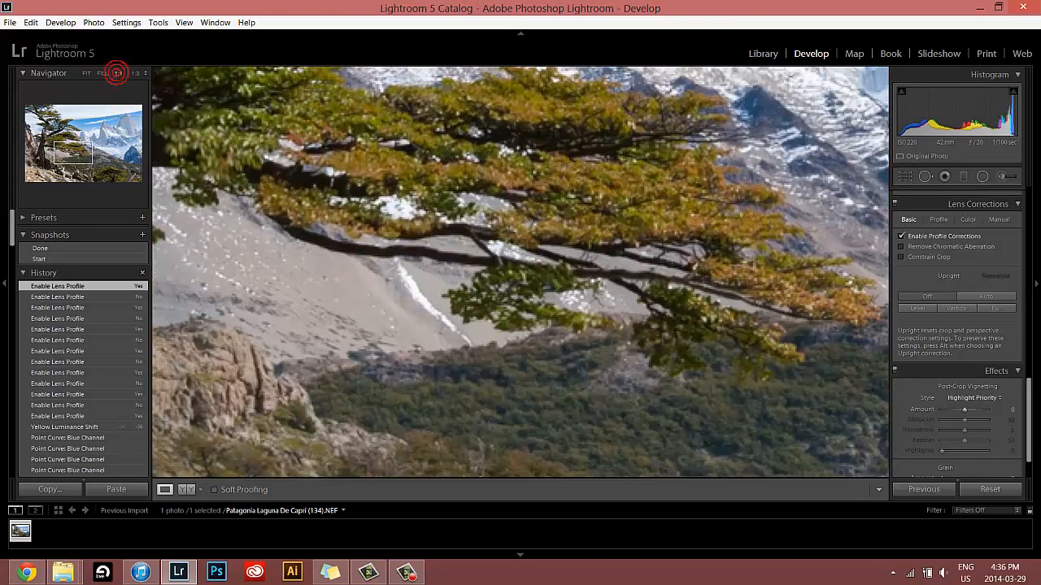
pyautogui.moveTo(67, 155); pyautogui.dragTo(37, 177)
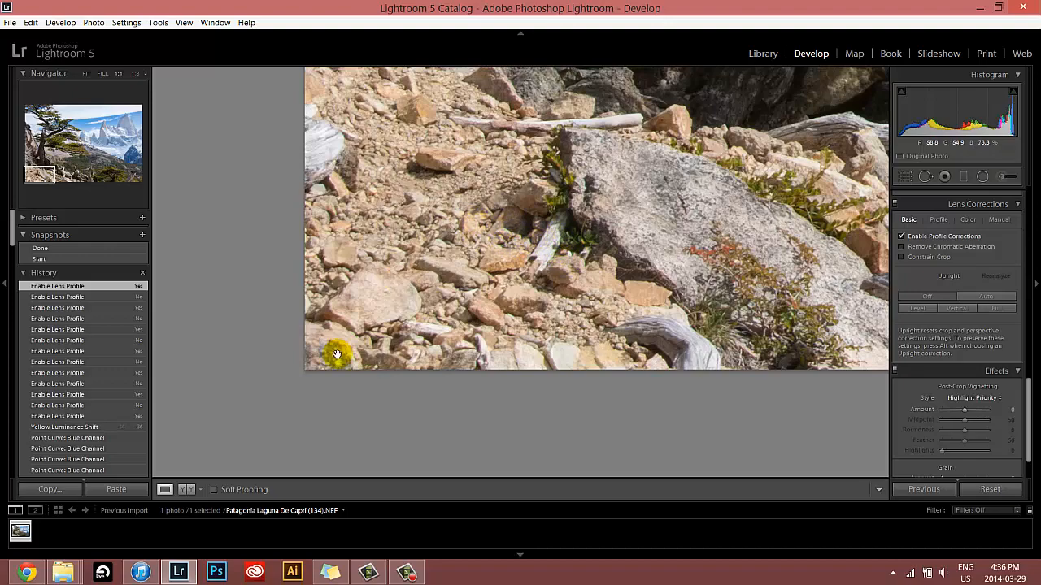
pyautogui.click(42, 169)
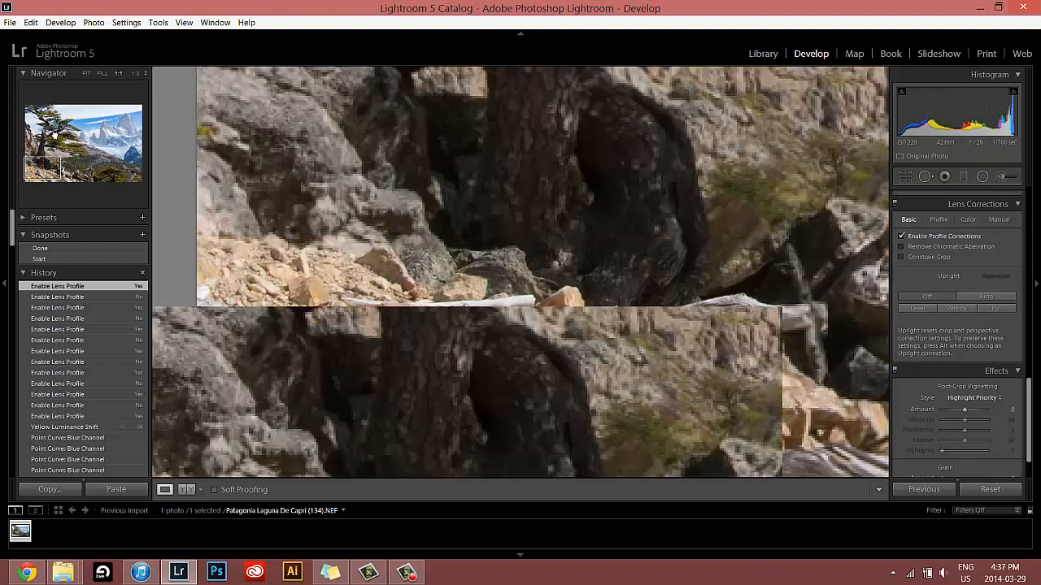
pyautogui.moveTo(42, 169); pyautogui.dragTo(68, 122)
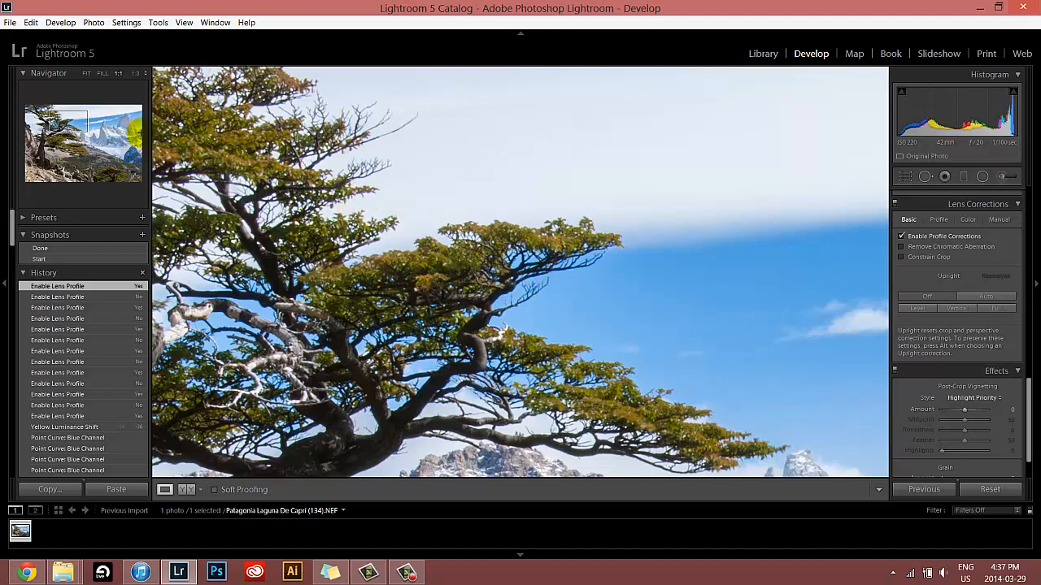
pyautogui.moveTo(103, 170); pyautogui.dragTo(125, 174)
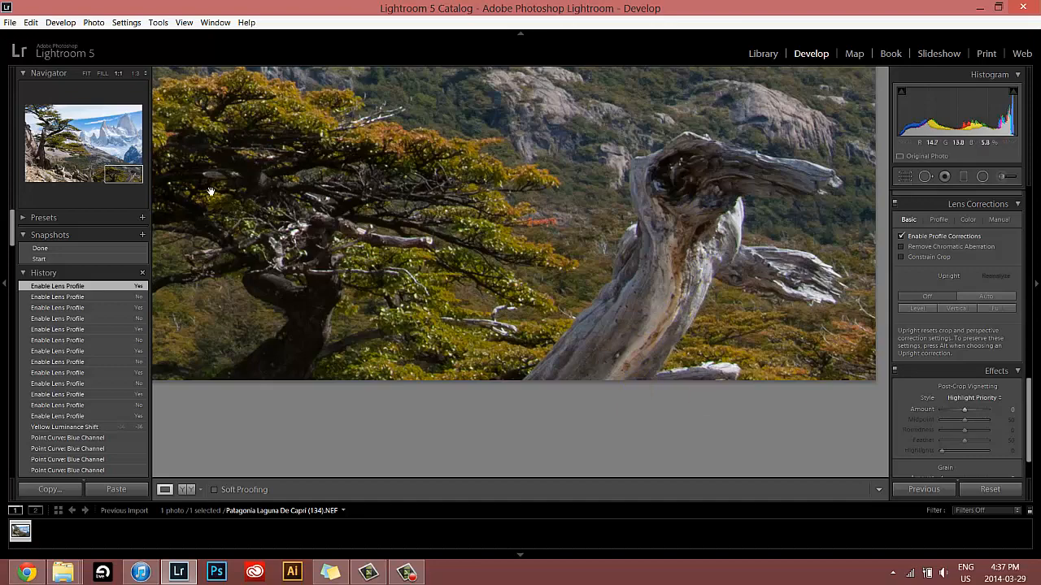
pyautogui.click(40, 174)
pyautogui.click(88, 72)
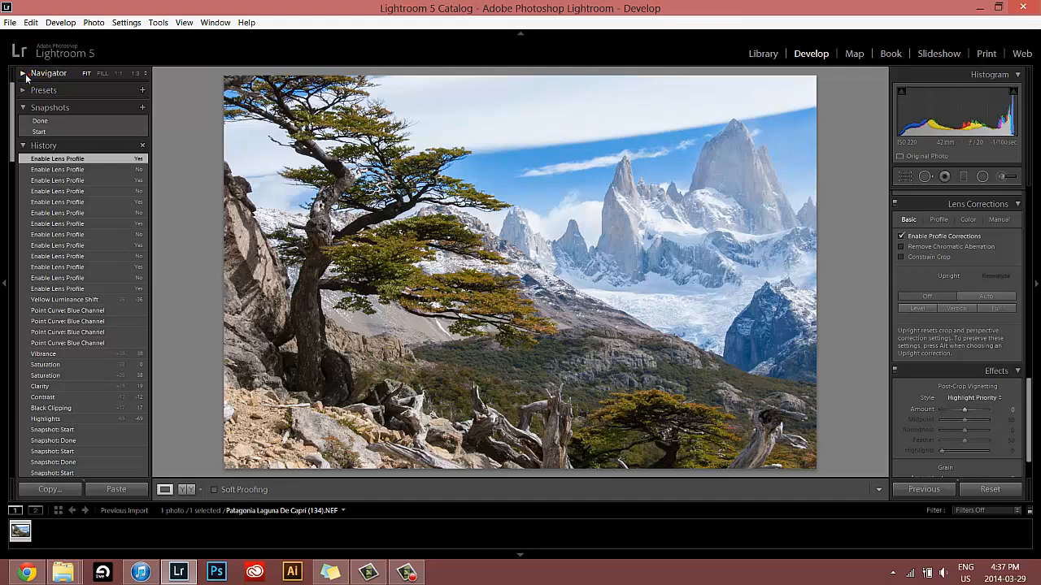
pyautogui.click(24, 72)
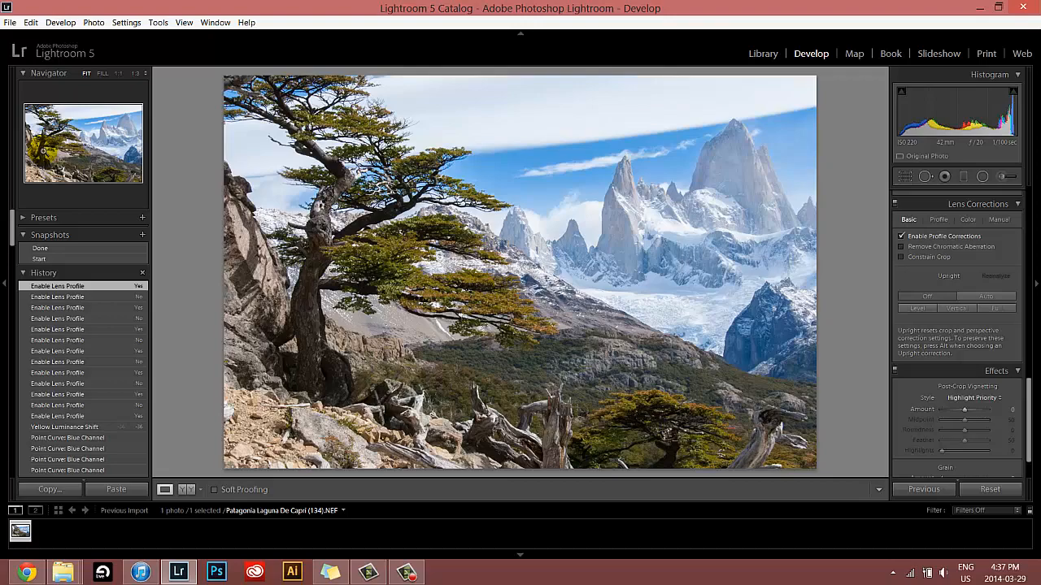
# Enable Remove Chromatic Aberration while viewing the foreground rocks at 1:1, switching it off and on to compare and leaving it enabled.
pyautogui.moveTo(51, 153); pyautogui.dragTo(35, 184)
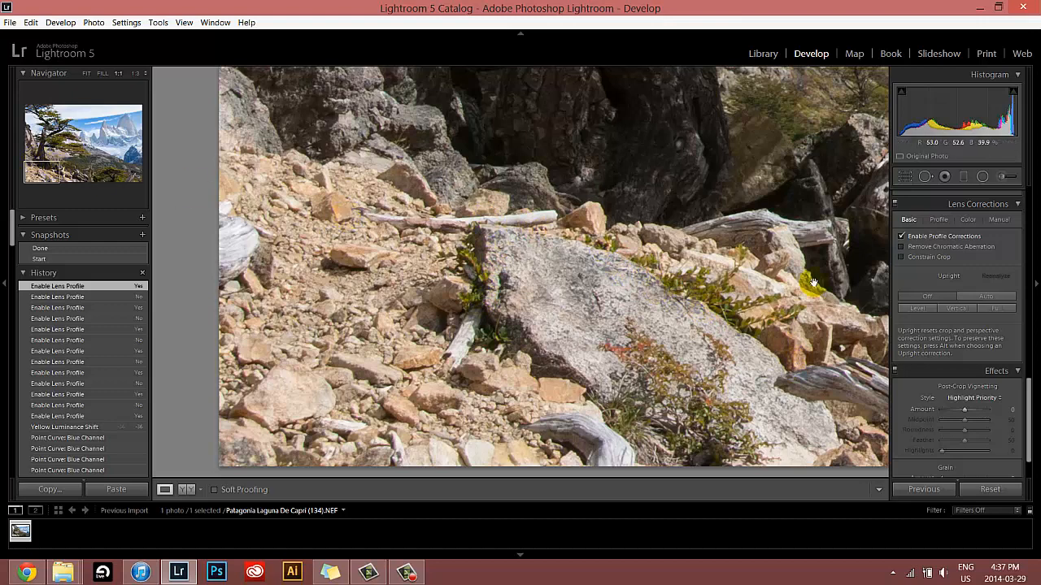
pyautogui.click(935, 249)
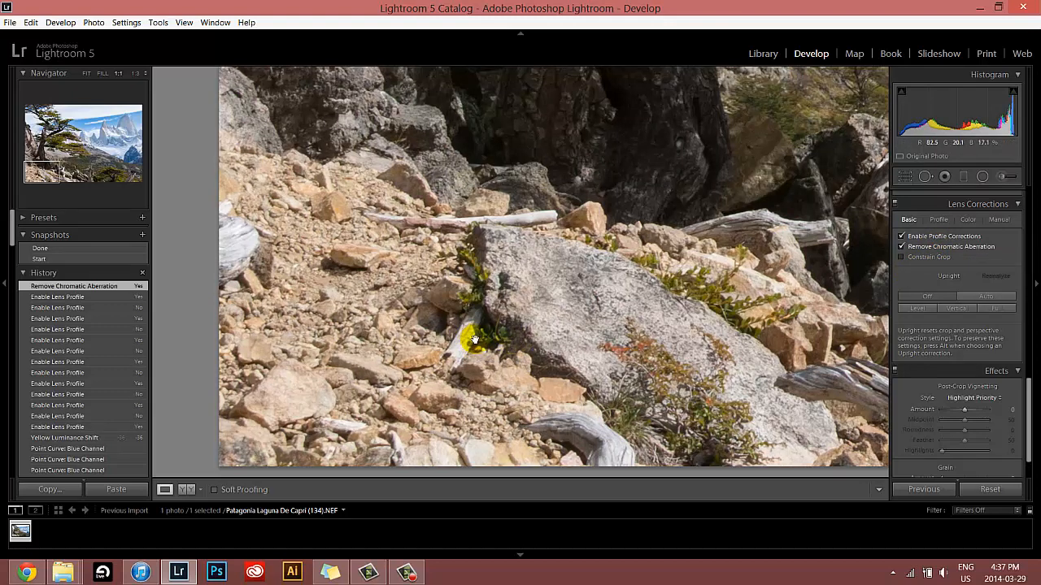
pyautogui.click(933, 249)
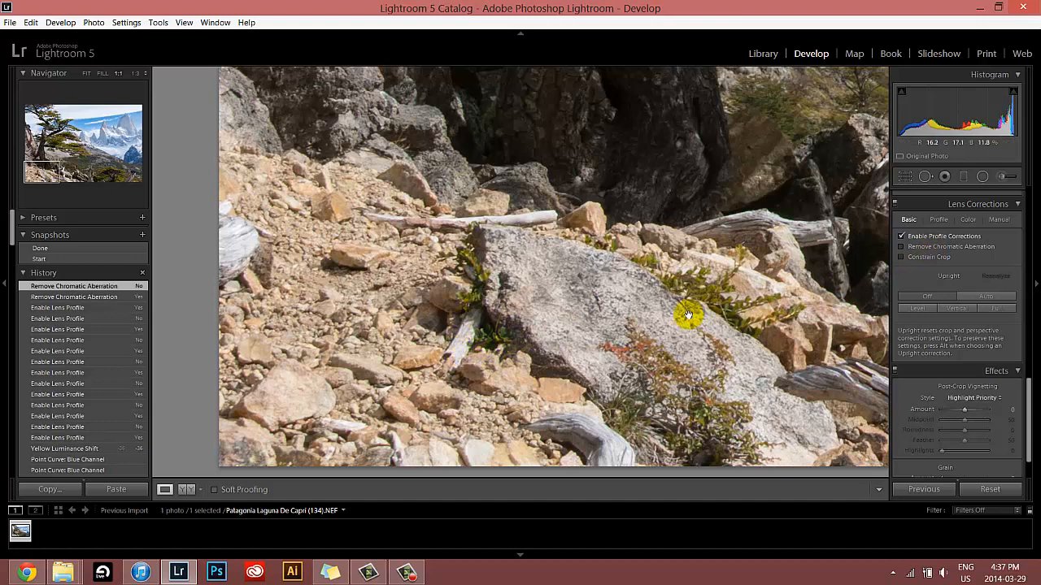
pyautogui.click(927, 248)
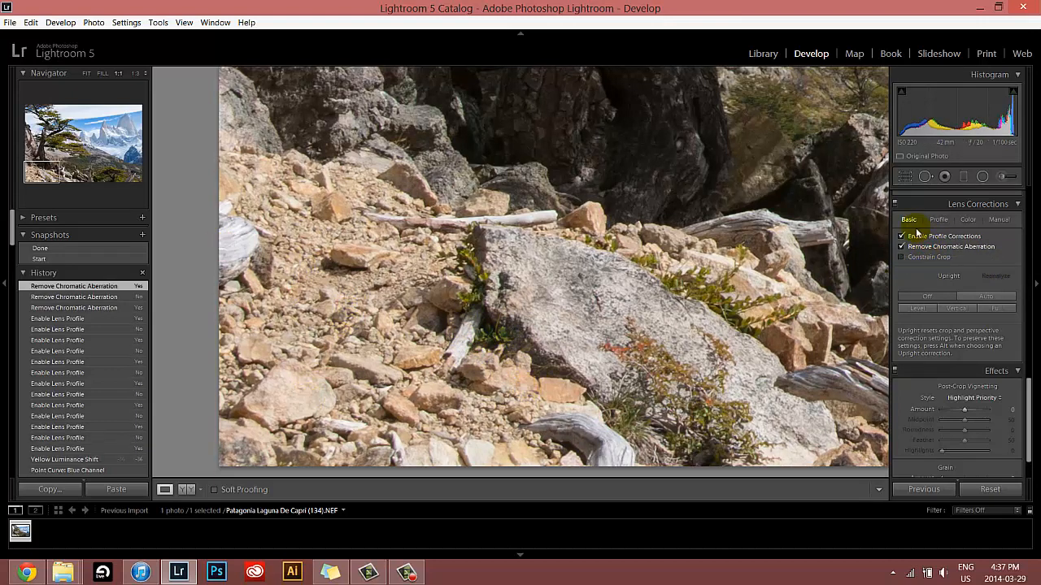
pyautogui.click(917, 247)
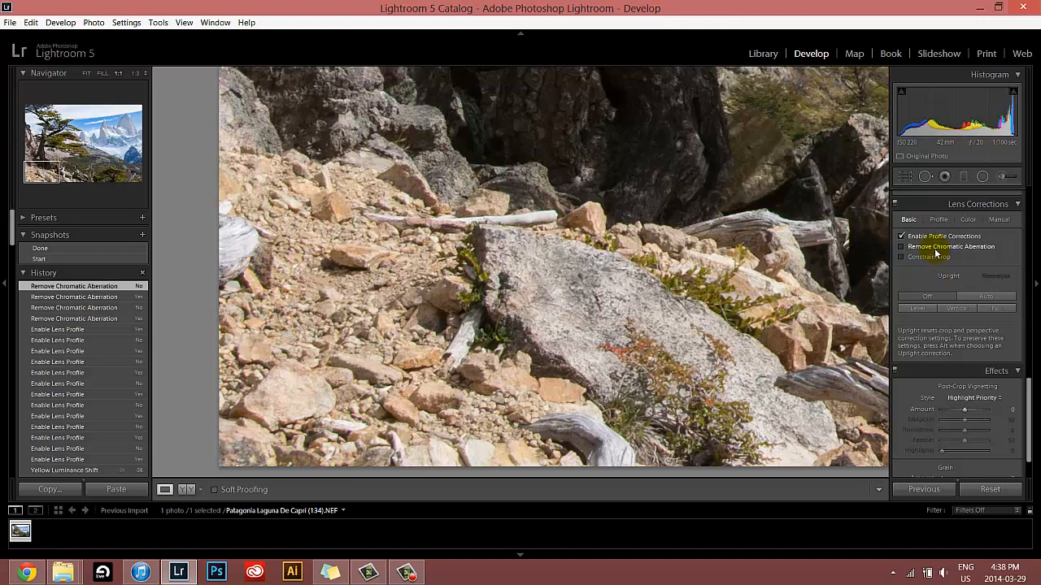
pyautogui.click(930, 247)
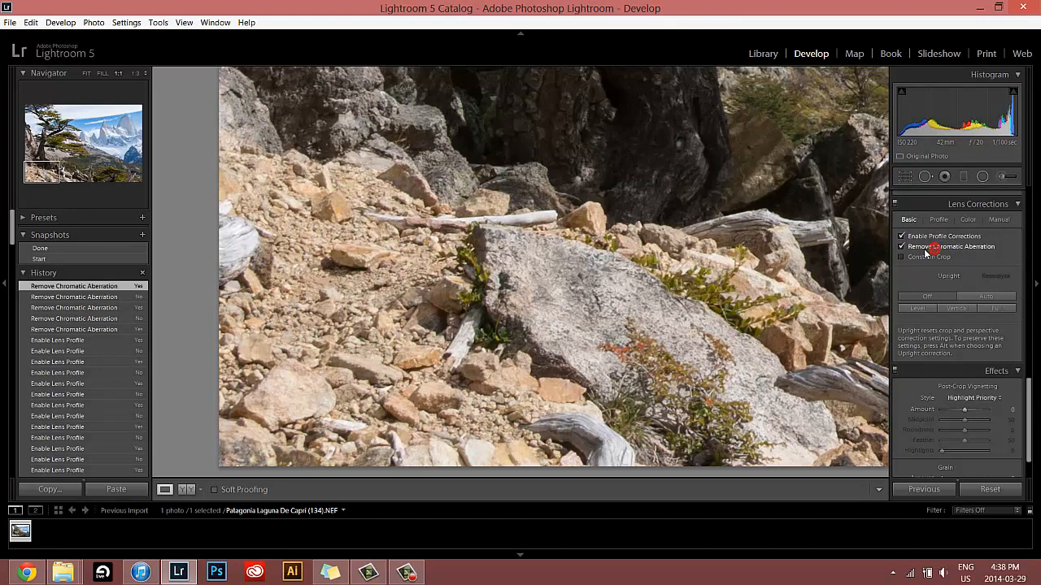
# Raise the green Defringe Amount to 6 and on to 20 in the color Lens Corrections, checking the whole photo.
pyautogui.click(965, 220)
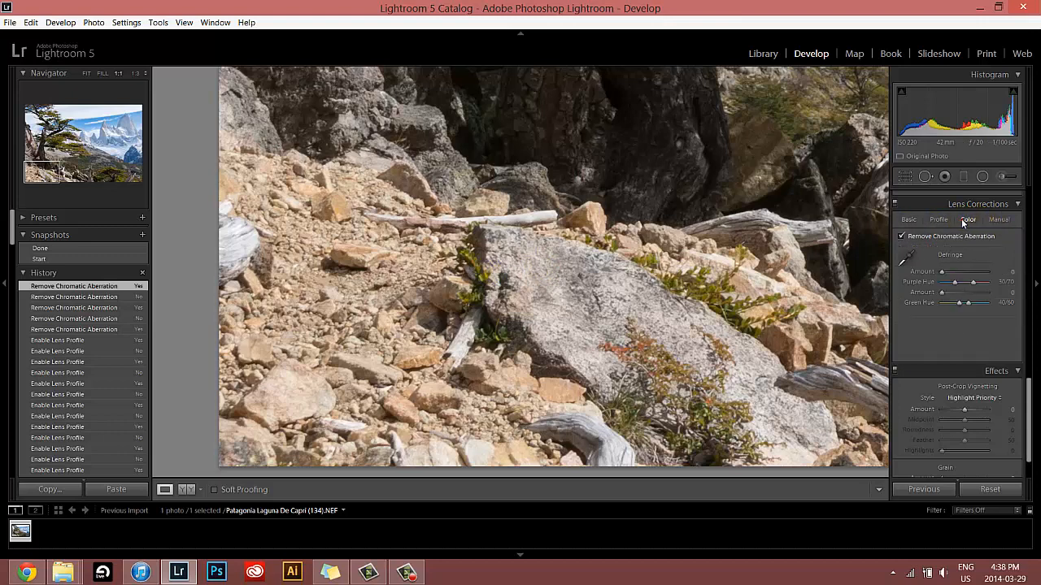
pyautogui.click(953, 296)
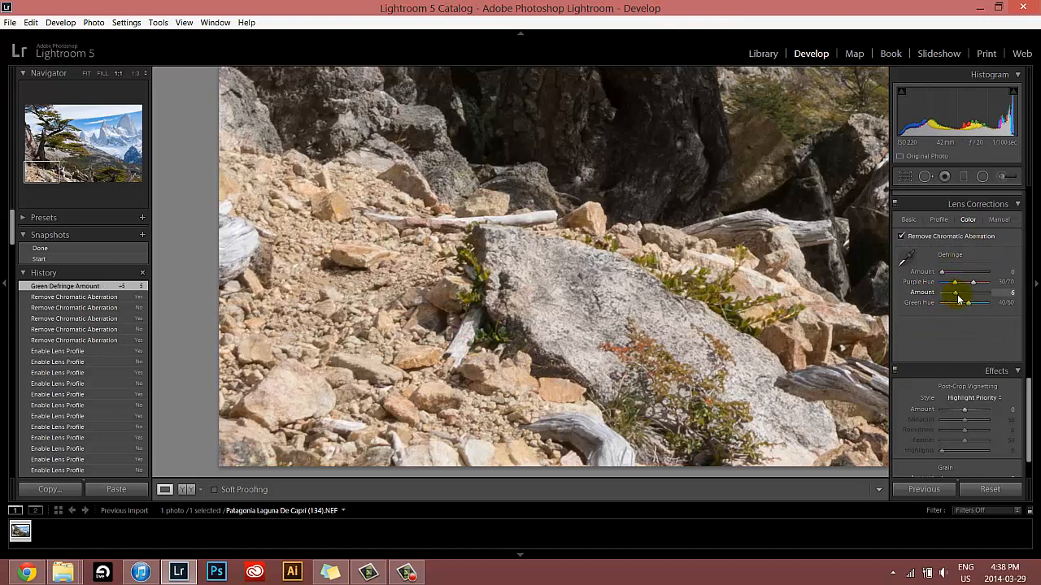
pyautogui.moveTo(958, 300); pyautogui.dragTo(959, 299)
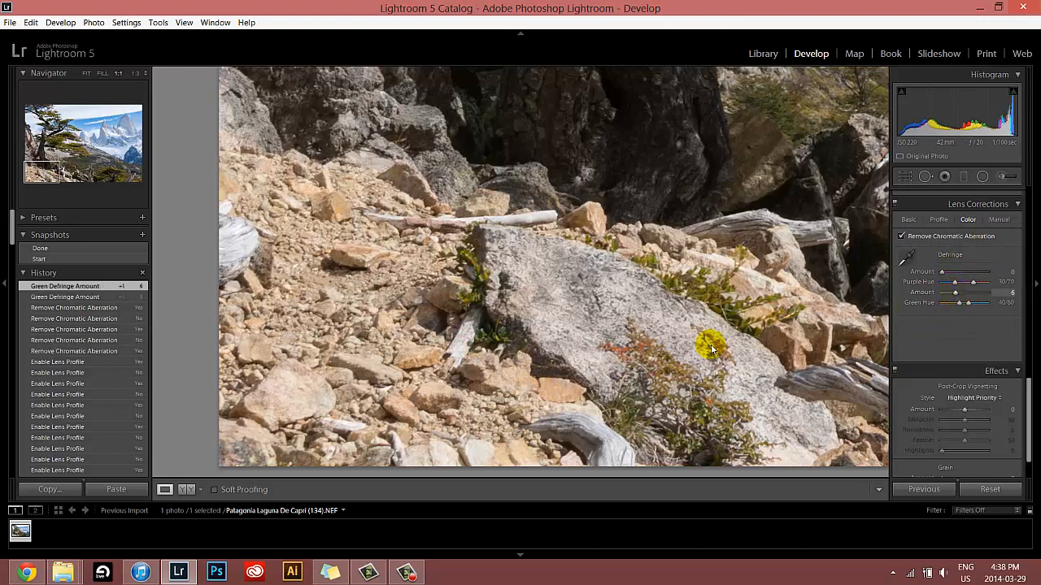
pyautogui.click(87, 74)
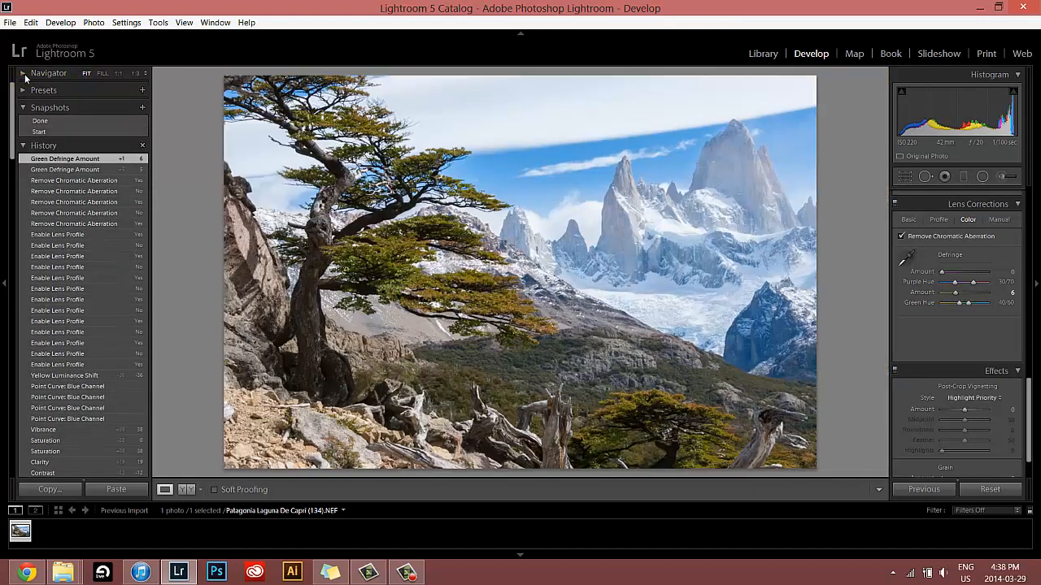
pyautogui.click(25, 75)
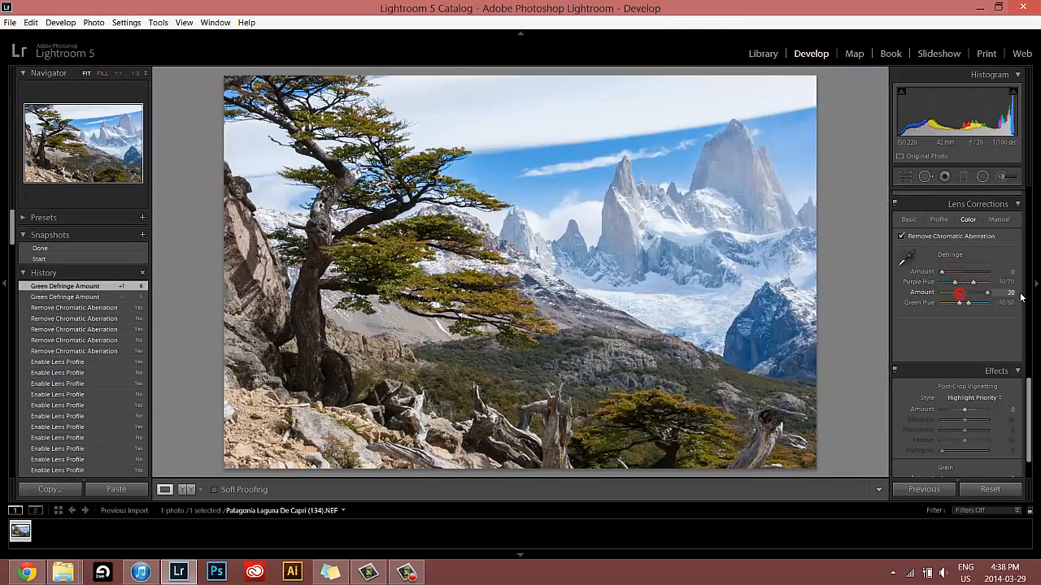
pyautogui.moveTo(1021, 297); pyautogui.dragTo(1008, 295)
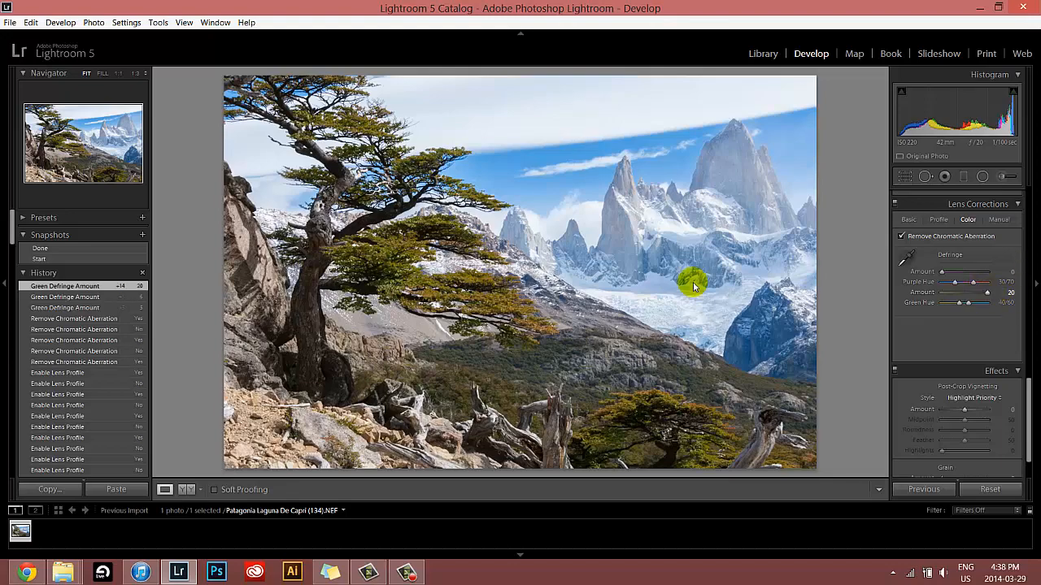
# Compare green Defringe Amounts of 0 and 20 on the foliage, try Green Hue ranges 13/60 and 13/83, and restore the range to 40/60.
pyautogui.click(370, 307)
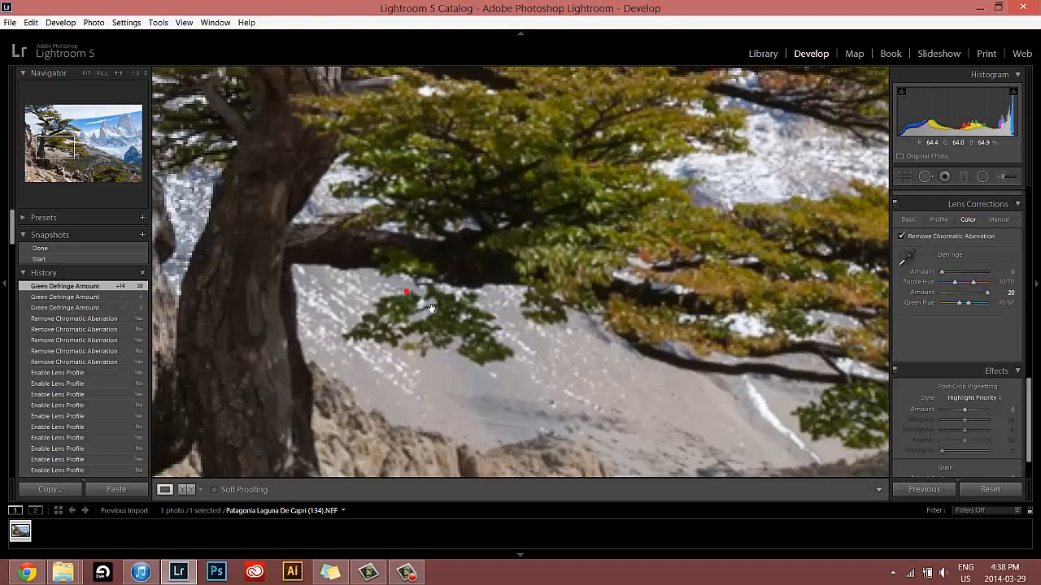
pyautogui.doubleClick(988, 295)
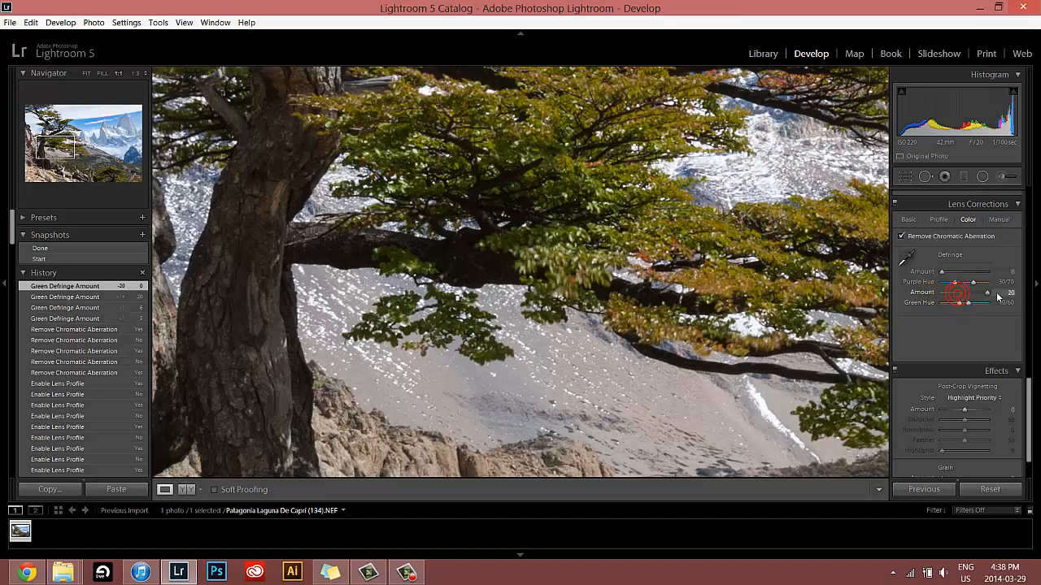
pyautogui.moveTo(997, 297); pyautogui.dragTo(944, 305)
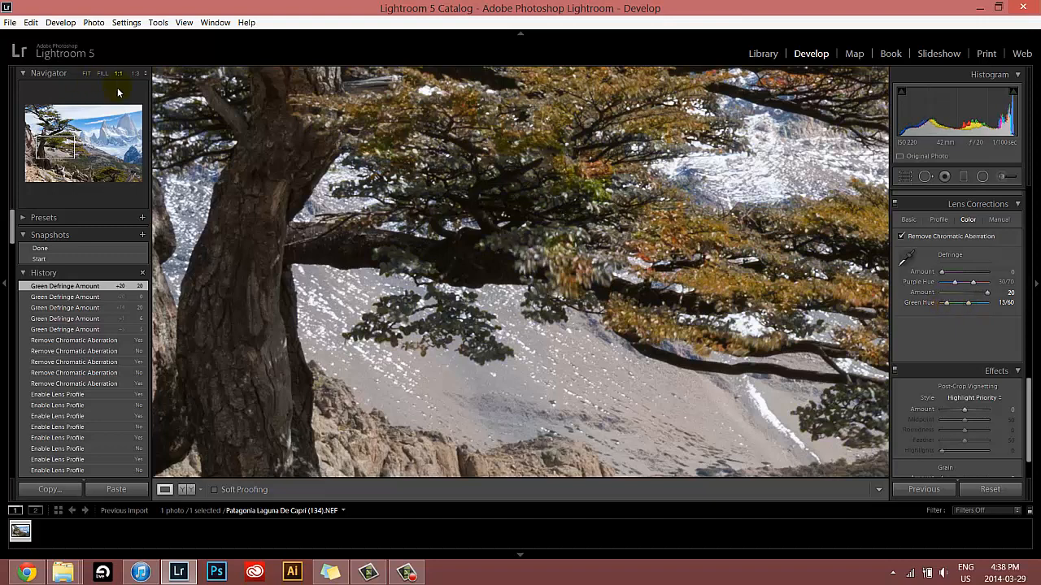
pyautogui.click(86, 73)
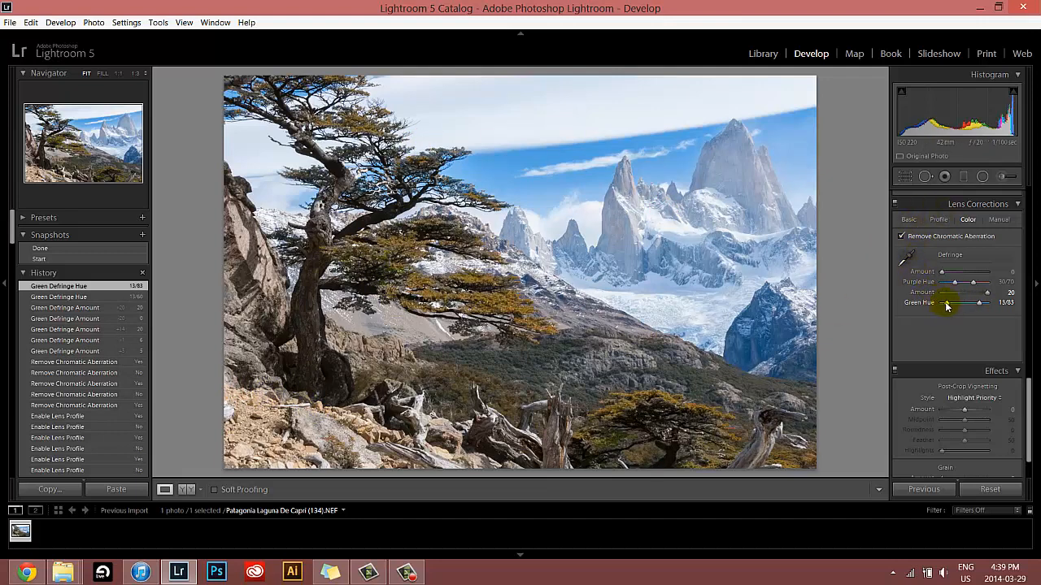
pyautogui.moveTo(946, 306); pyautogui.dragTo(982, 305)
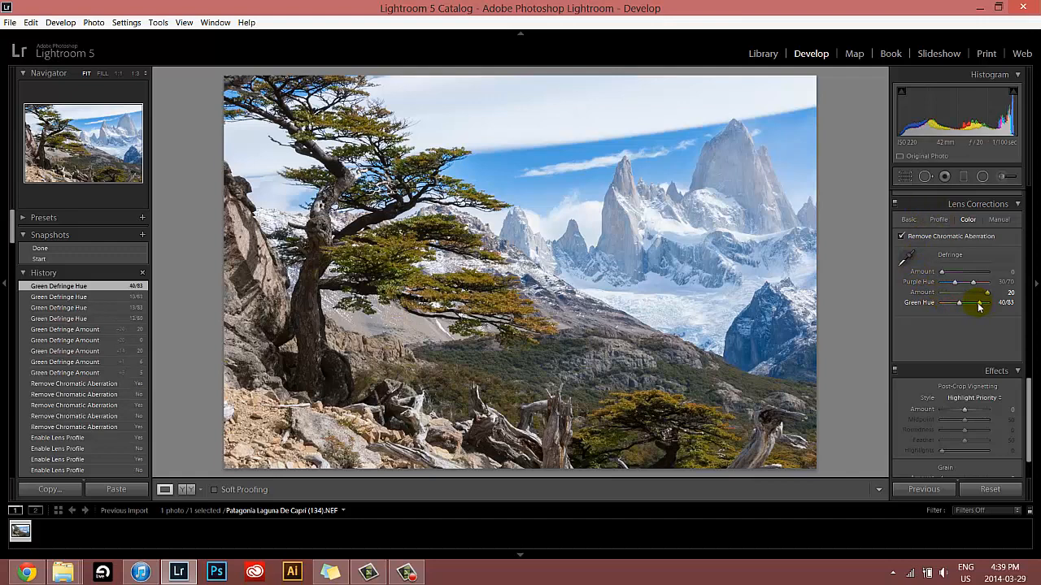
pyautogui.doubleClick(979, 305)
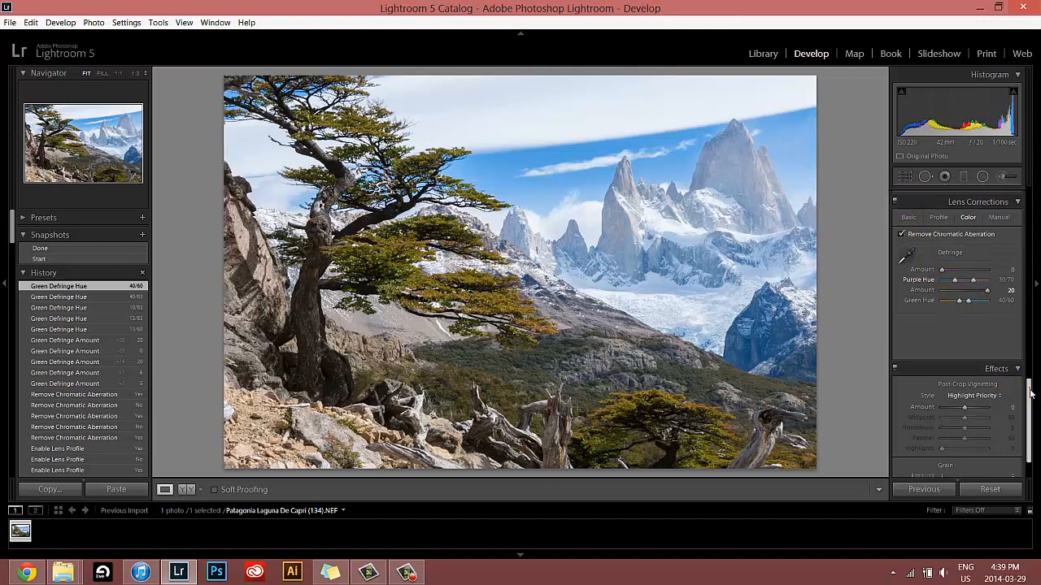
# Apply a Highlight Priority post-crop vignette with Amount -21, Midpoint 67, Roundness +12 and Feather 68, and compare it with the effects disabled.
pyautogui.scroll(-2, 1020, 390)
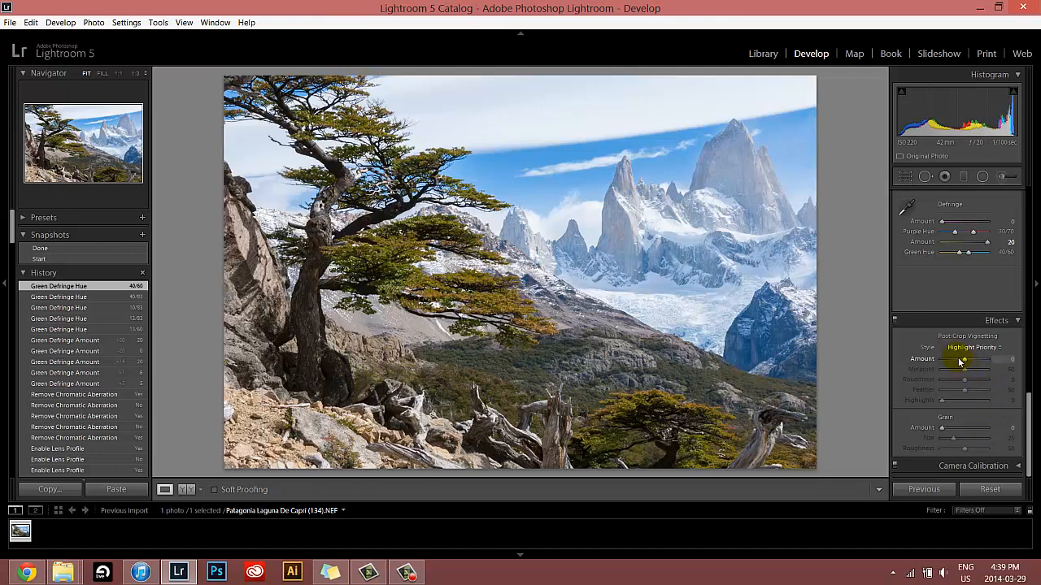
pyautogui.moveTo(961, 362)
pyautogui.mouseDown()
pyautogui.moveTo(974, 373)
pyautogui.moveTo(946, 365)
pyautogui.moveTo(976, 372)
pyautogui.moveTo(974, 393)
pyautogui.moveTo(978, 379)
pyautogui.moveTo(970, 387)
pyautogui.moveTo(949, 363)
pyautogui.moveTo(961, 363)
pyautogui.mouseUp()
pyautogui.click(895, 321)
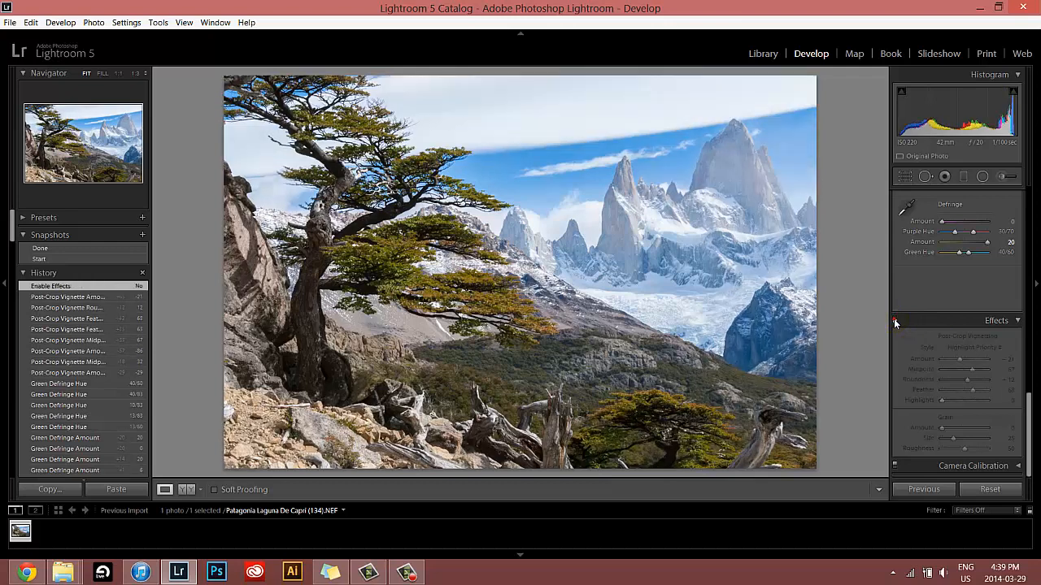
pyautogui.click(894, 322)
# Set the post-crop vignette Amount to -12, compare the photo with the effects off and on, and collapse the Effects settings.
pyautogui.click(935, 320)
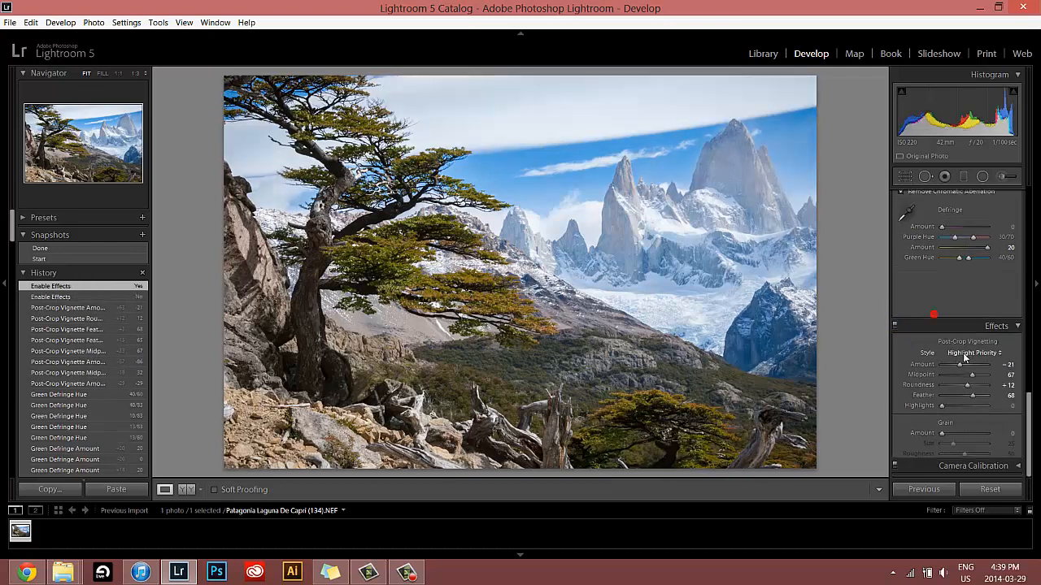
pyautogui.click(998, 444)
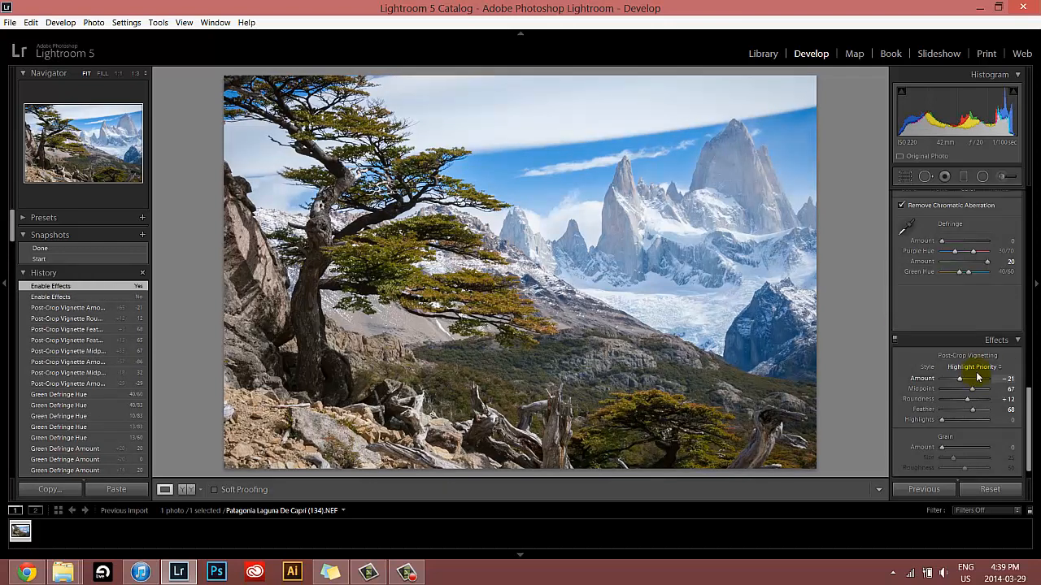
pyautogui.moveTo(969, 379); pyautogui.dragTo(963, 385)
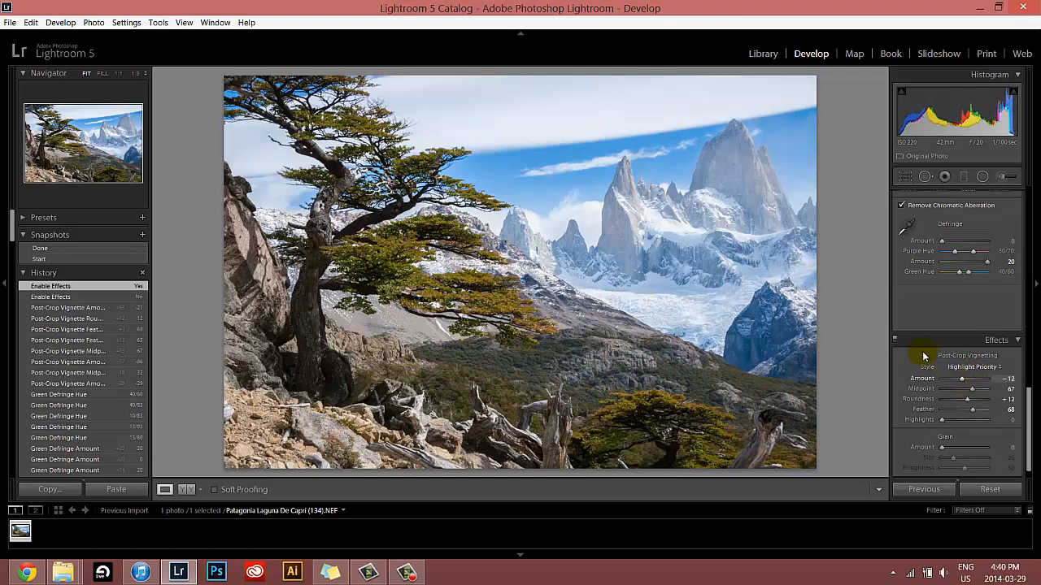
pyautogui.click(895, 340)
pyautogui.click(895, 339)
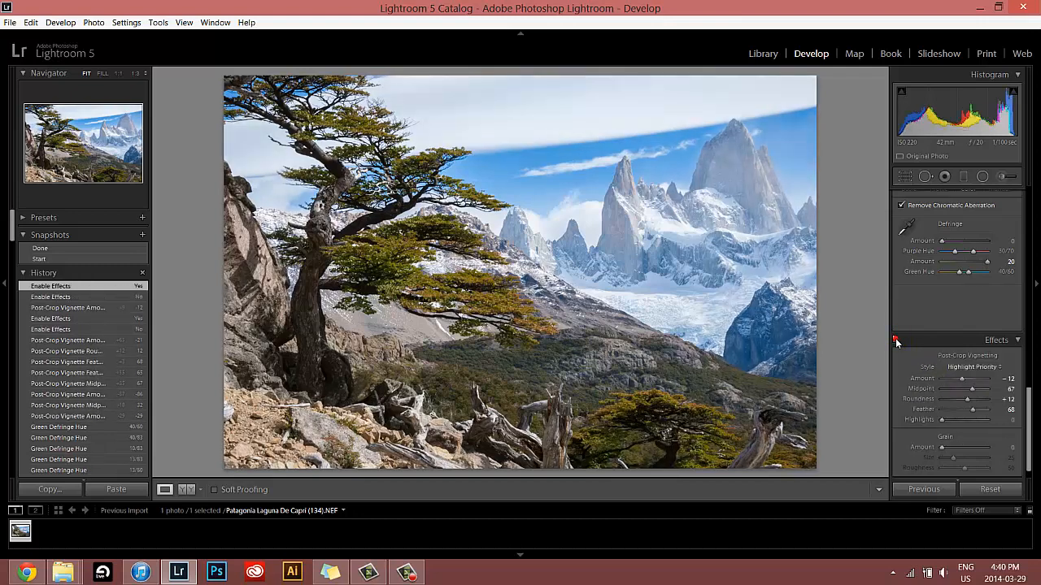
pyautogui.click(895, 339)
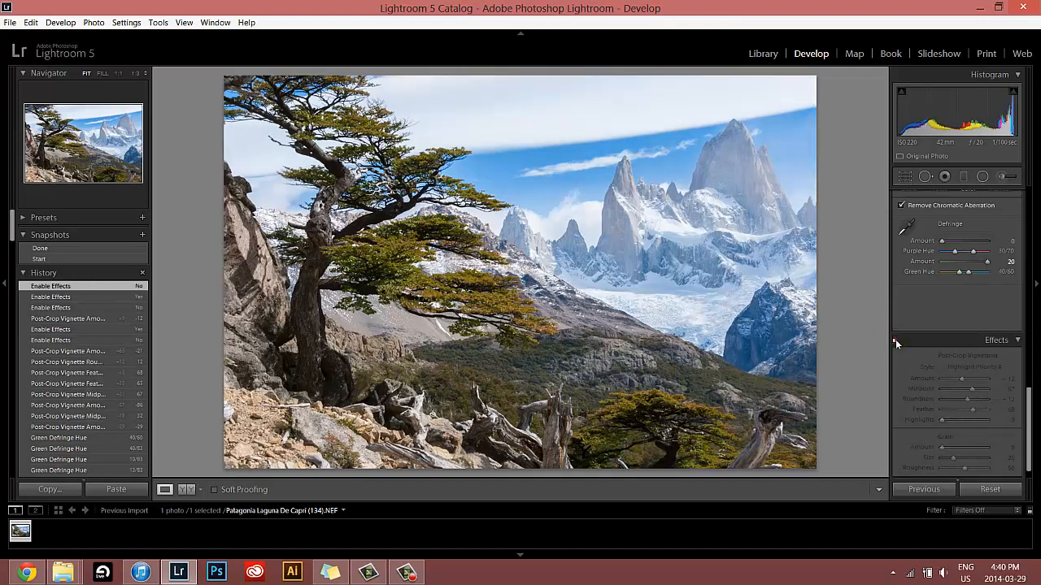
pyautogui.click(896, 339)
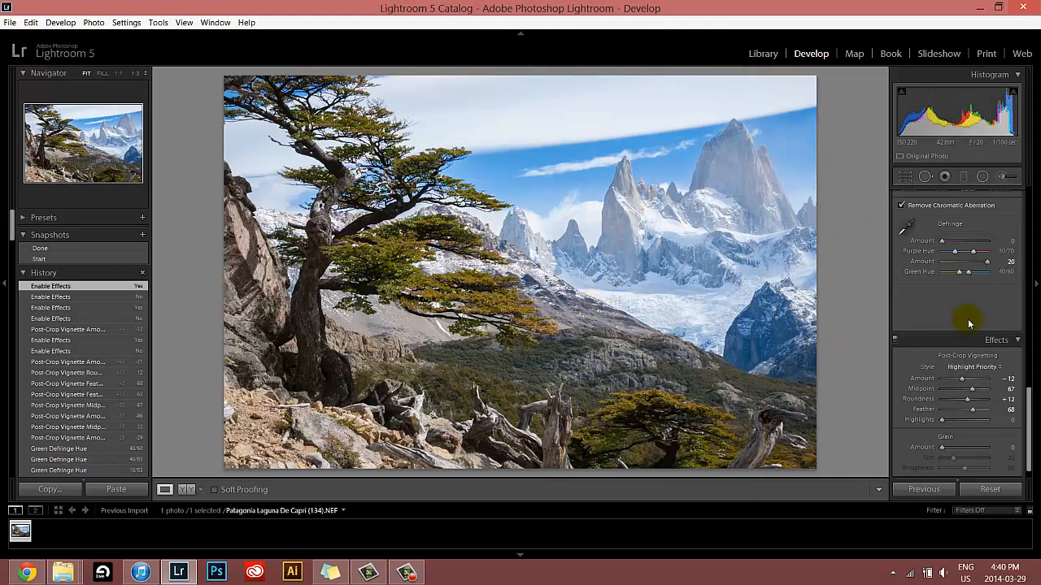
pyautogui.click(1018, 340)
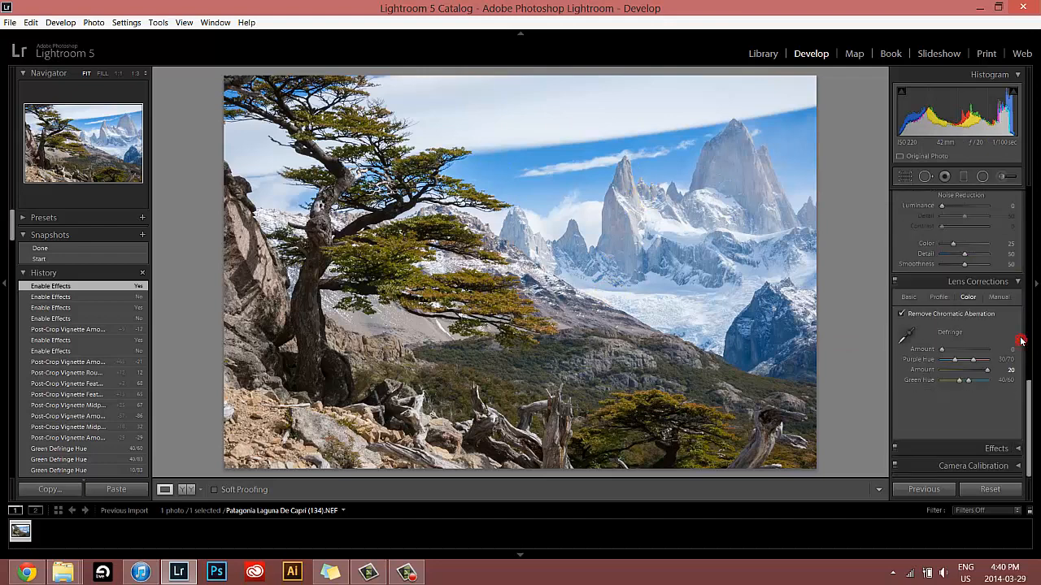
# Collapse the Lens Corrections and Basic settings.
pyautogui.click(1015, 283)
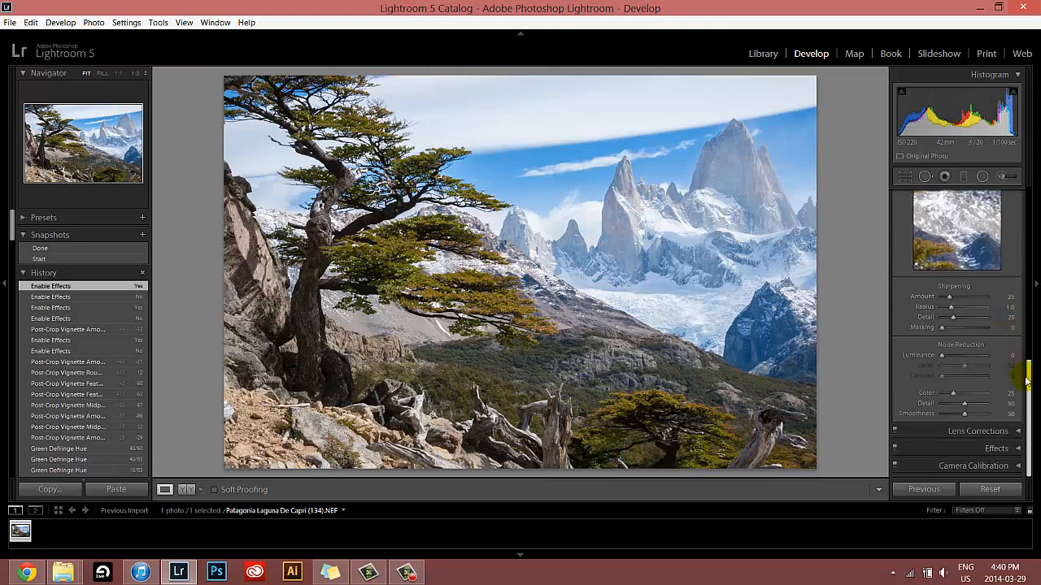
pyautogui.moveTo(1028, 391); pyautogui.dragTo(1029, 203)
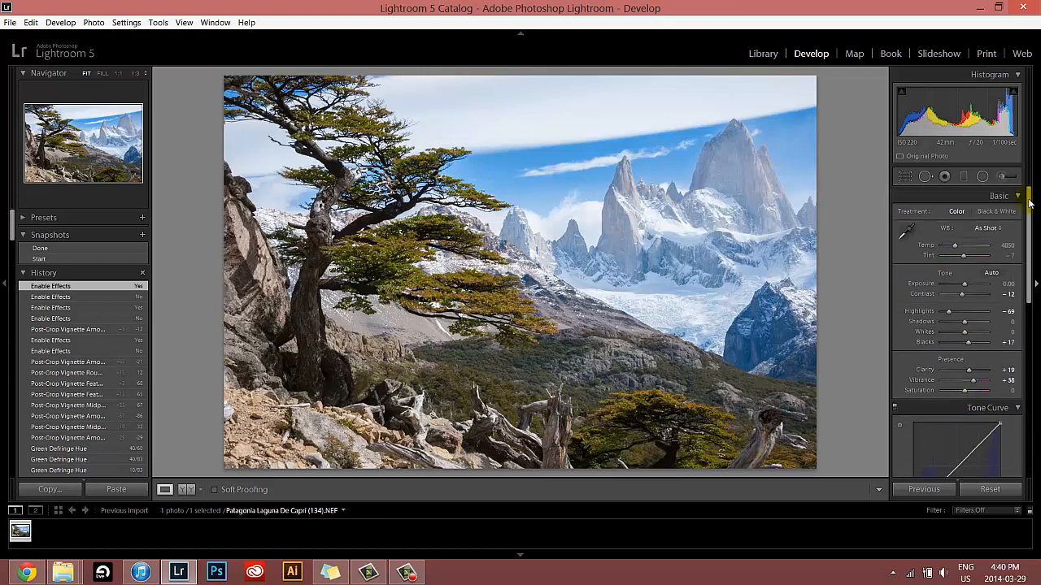
pyautogui.click(1017, 196)
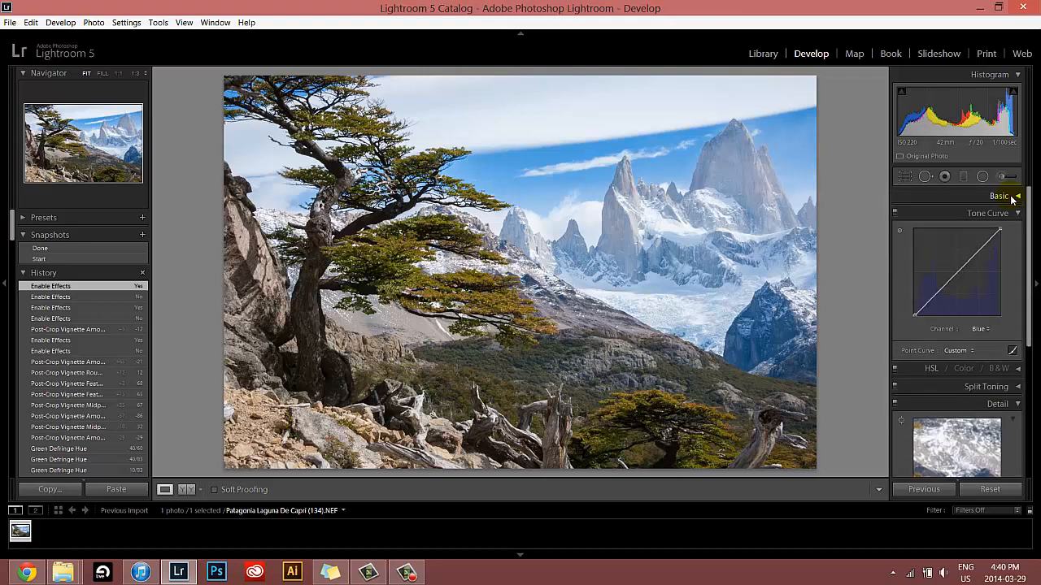
# Add a diagonal graduated filter over the upper-right sky and peaks, test its Exposure at 4.00, and reset the Exposure to 0.00.
pyautogui.click(965, 177)
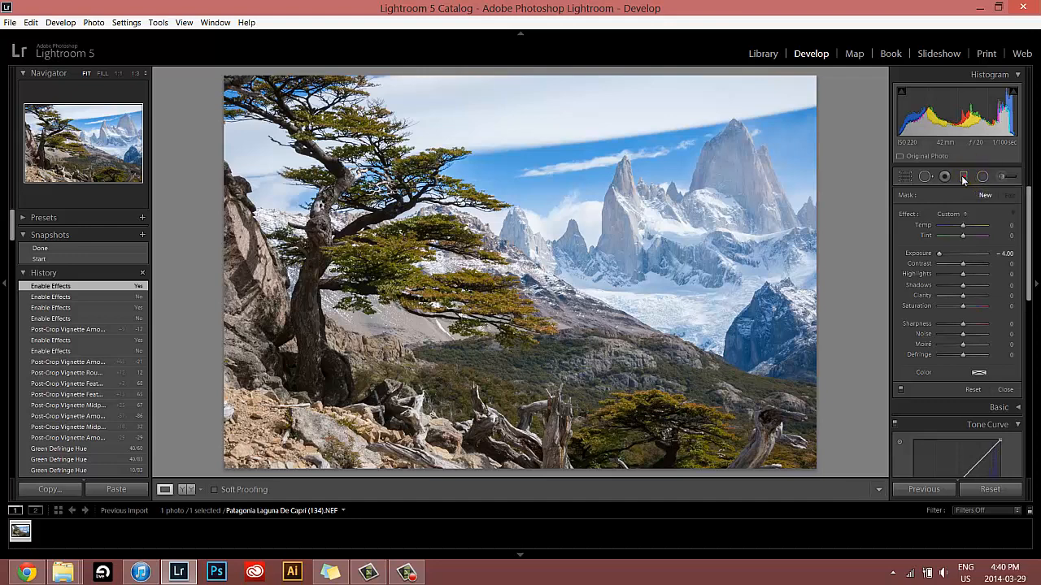
pyautogui.click(964, 176)
pyautogui.click(965, 180)
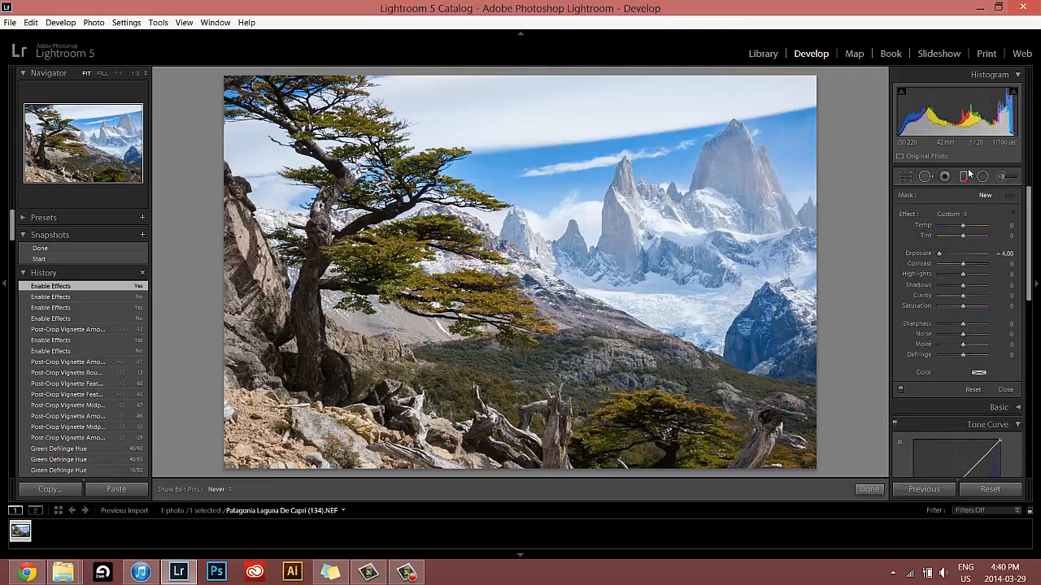
pyautogui.moveTo(801, 83); pyautogui.dragTo(711, 375)
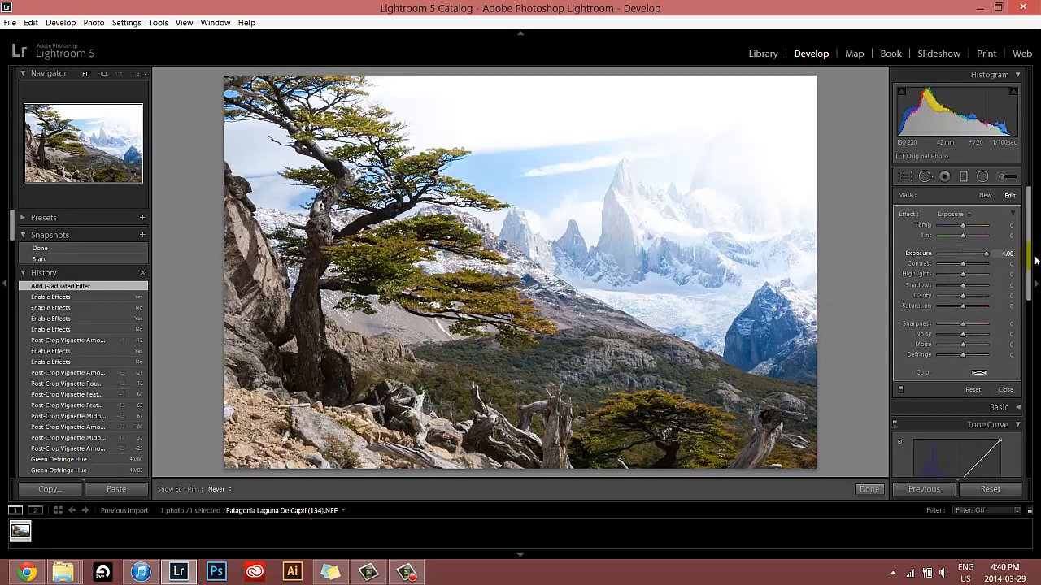
pyautogui.moveTo(1035, 260); pyautogui.dragTo(1005, 250)
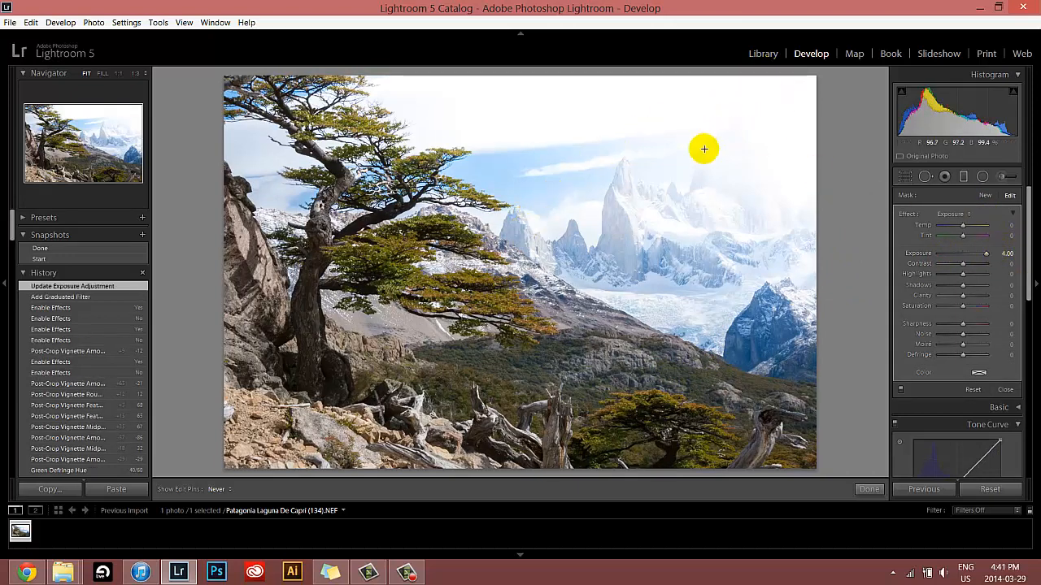
pyautogui.doubleClick(986, 254)
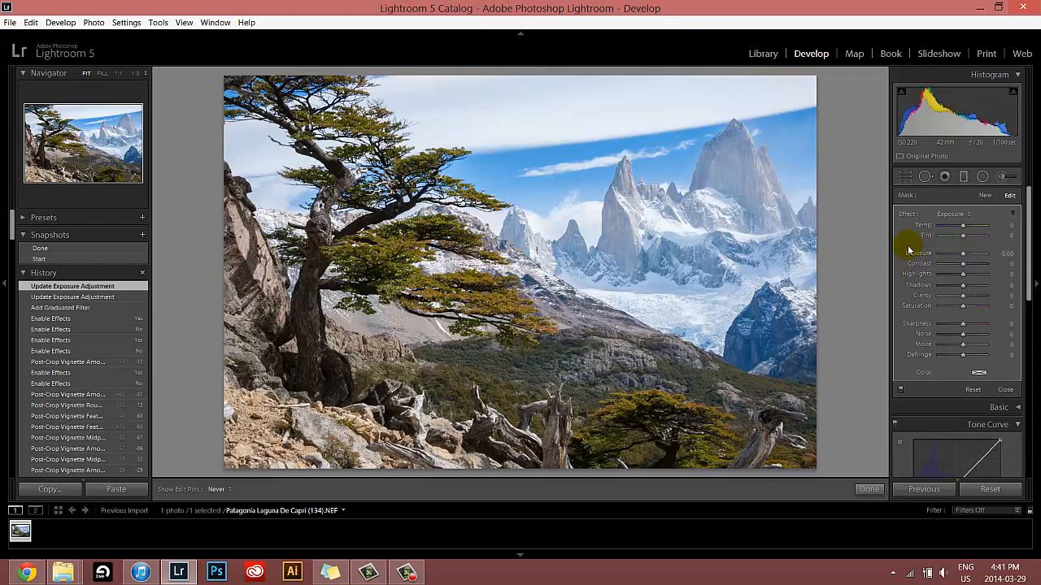
# Set the graduated filter's Contrast to 24 and its Highlights to -24 after trying Highlights at -36.
pyautogui.moveTo(962, 262); pyautogui.dragTo(968, 268)
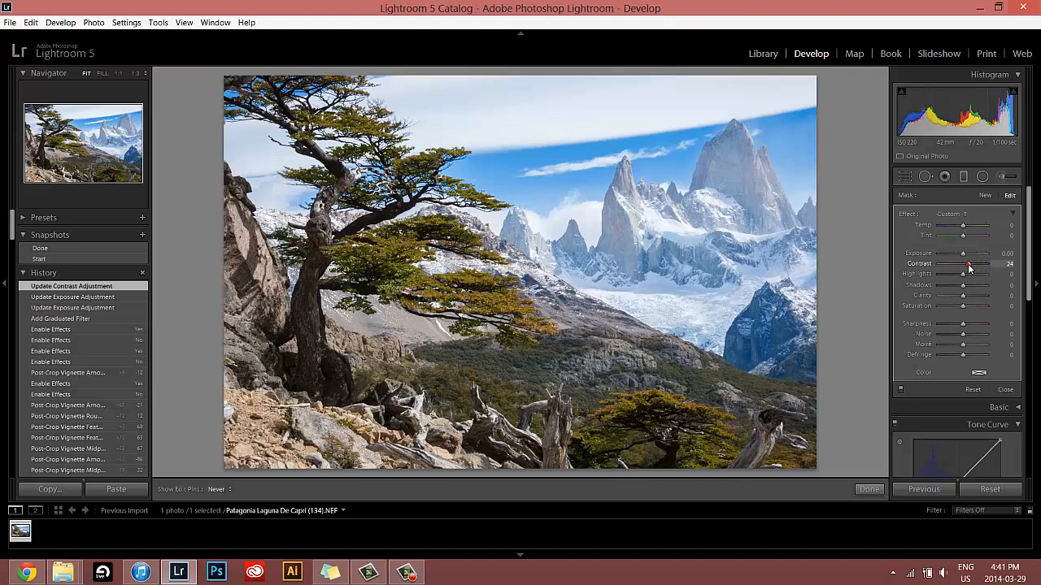
pyautogui.moveTo(967, 267); pyautogui.dragTo(968, 267)
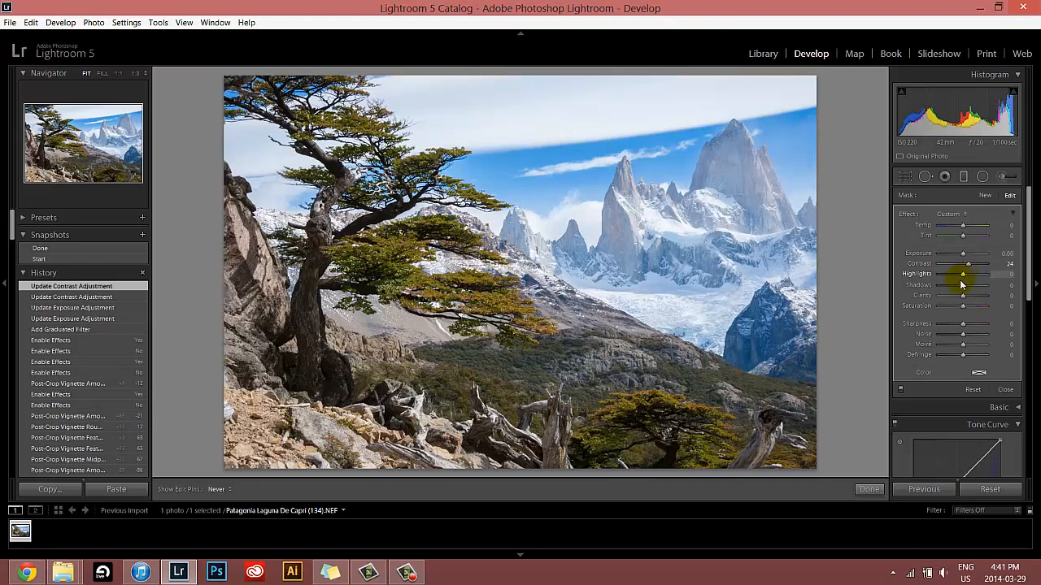
pyautogui.click(953, 273)
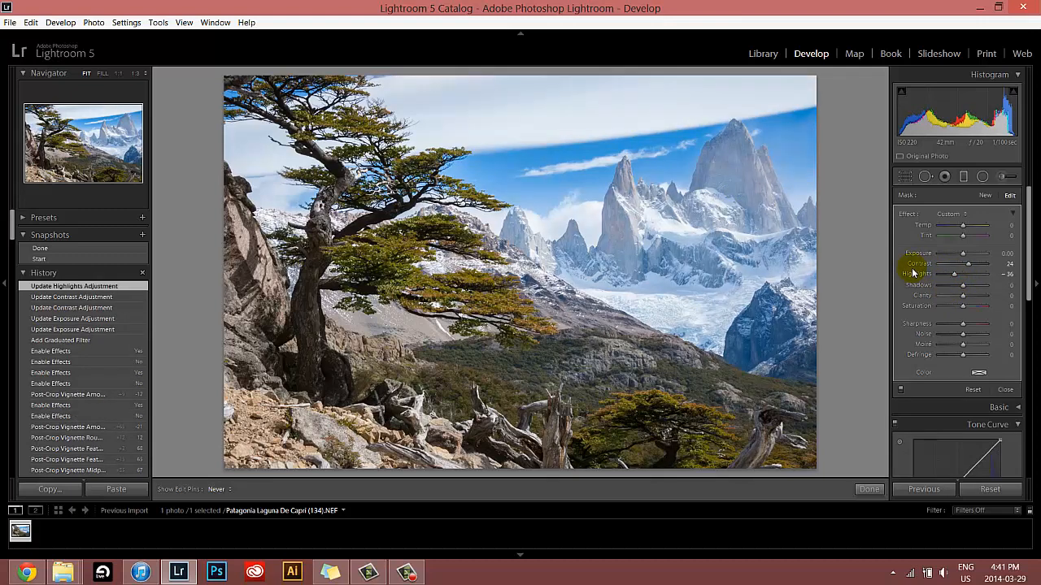
pyautogui.doubleClick(960, 274)
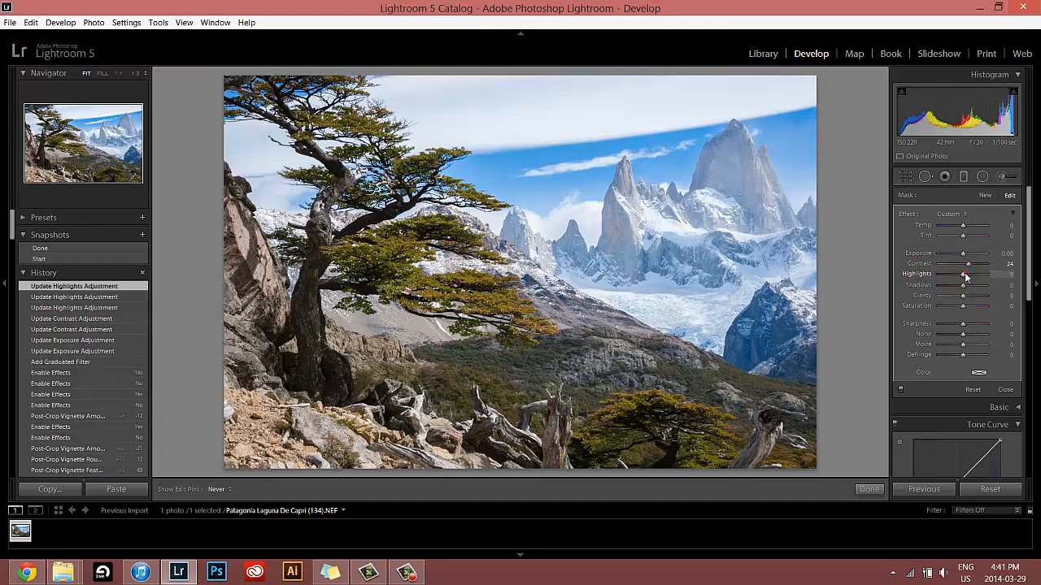
pyautogui.moveTo(965, 277); pyautogui.dragTo(960, 277)
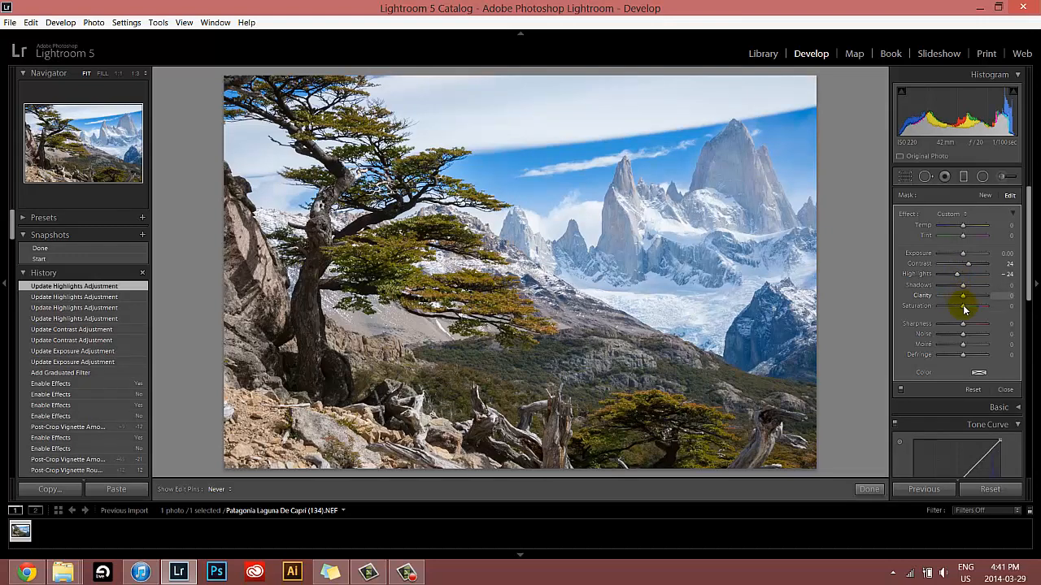
# Set the graduated filter's Saturation to -13, Clarity to 22 and Sharpness to 49.
pyautogui.moveTo(963, 306); pyautogui.dragTo(959, 307)
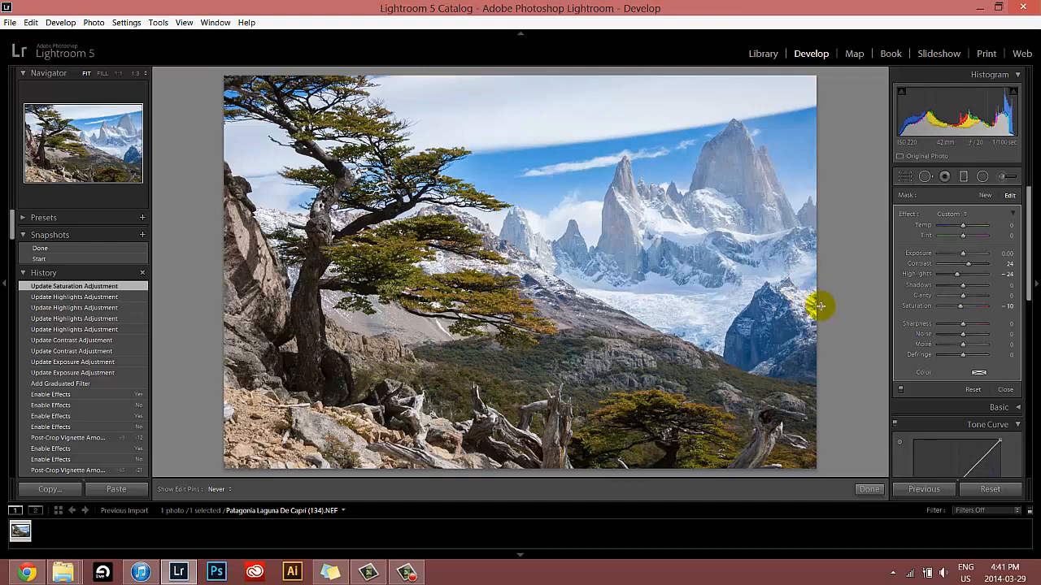
pyautogui.click(957, 307)
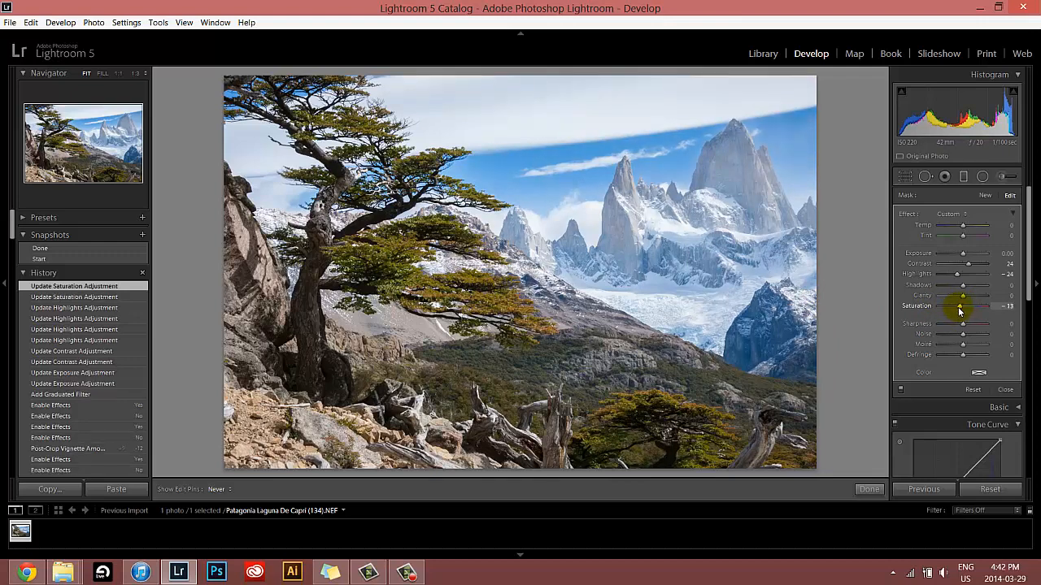
pyautogui.click(968, 295)
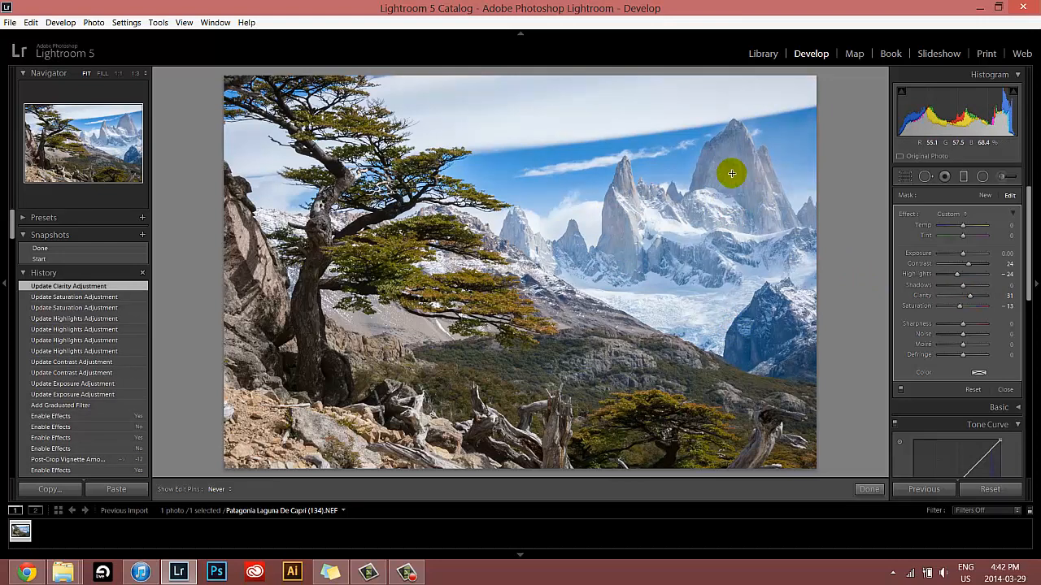
pyautogui.click(968, 295)
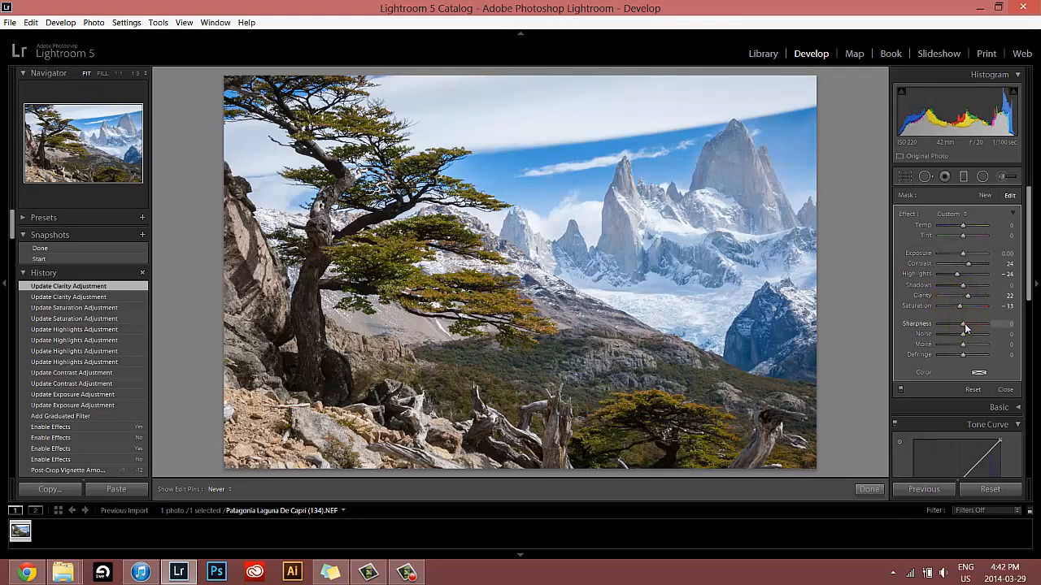
pyautogui.moveTo(967, 328); pyautogui.dragTo(976, 329)
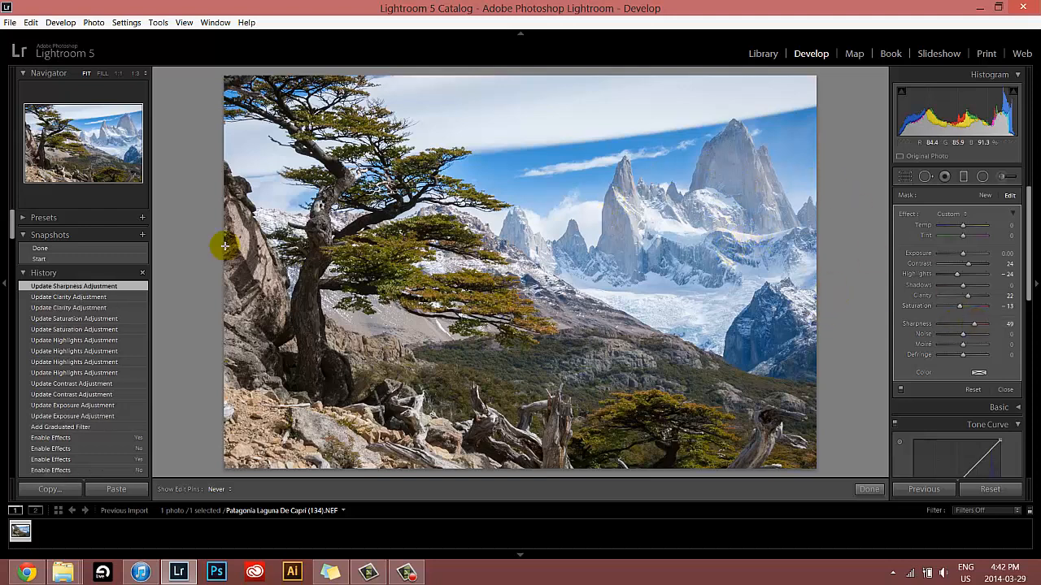
# Compare the history states before the graduated filter and after its Sharpness adjustment, ending on the latest state.
pyautogui.click(57, 440)
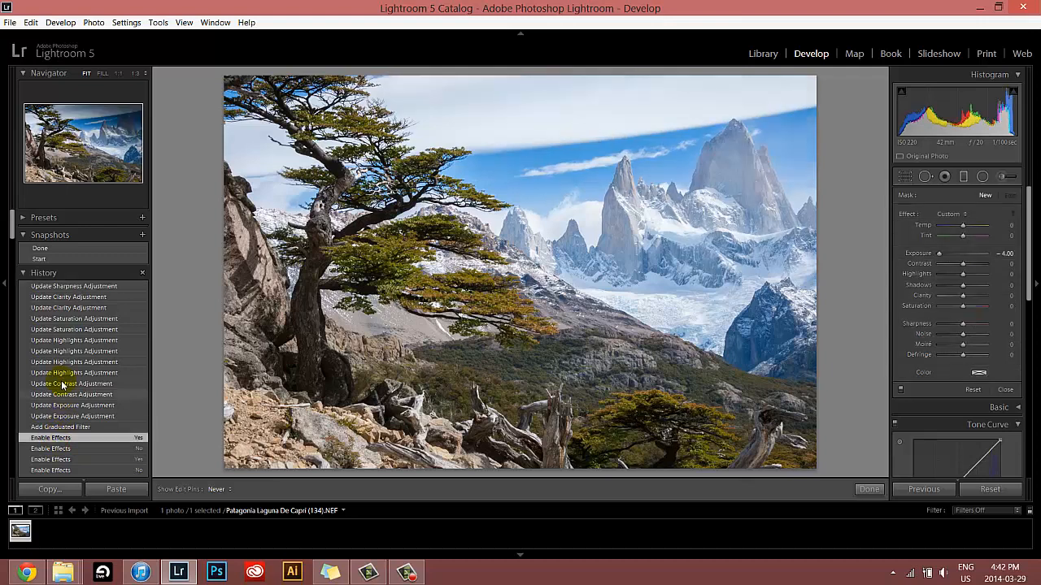
pyautogui.click(53, 287)
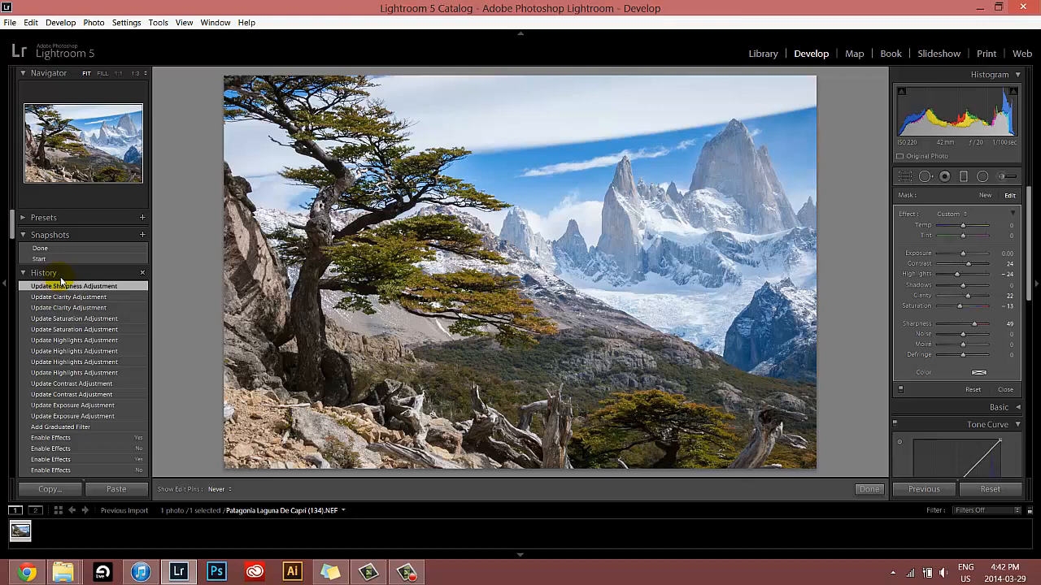
pyautogui.click(69, 427)
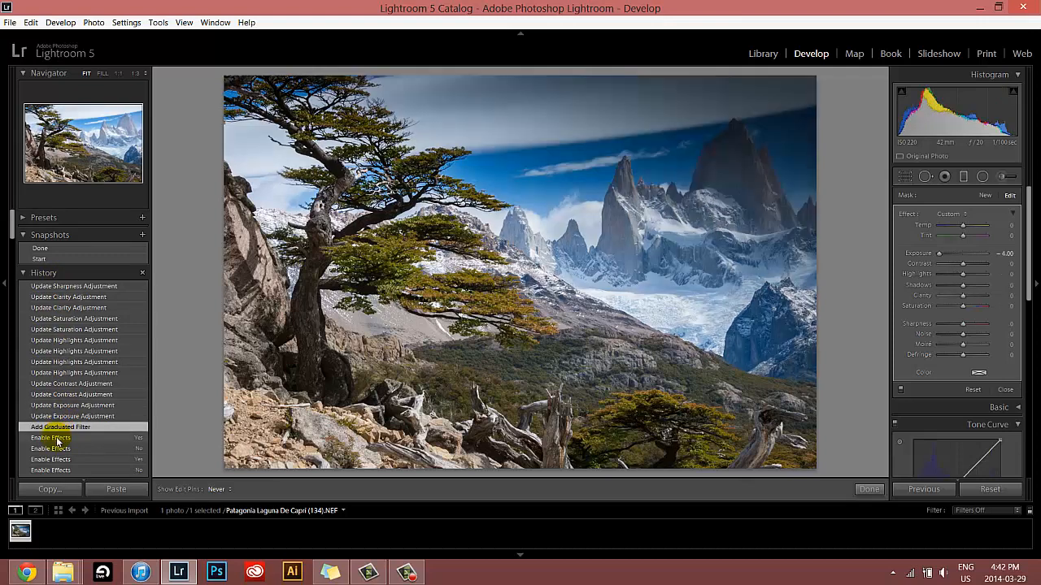
pyautogui.click(56, 439)
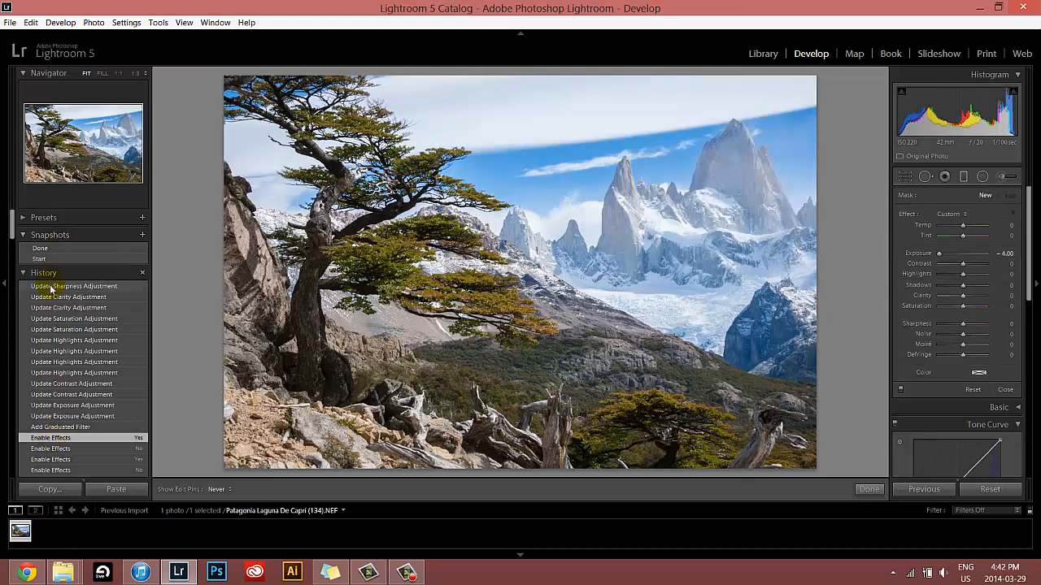
pyautogui.click(50, 288)
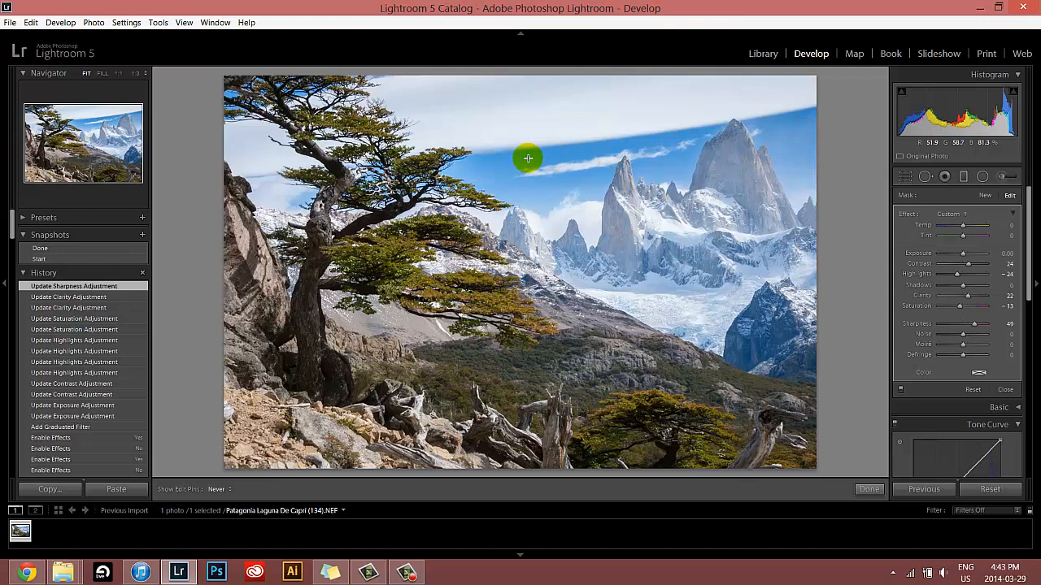
# Show the edit pins always and set the graduated filter's Temp to -47.
pyautogui.click(224, 490)
pyautogui.click(207, 519)
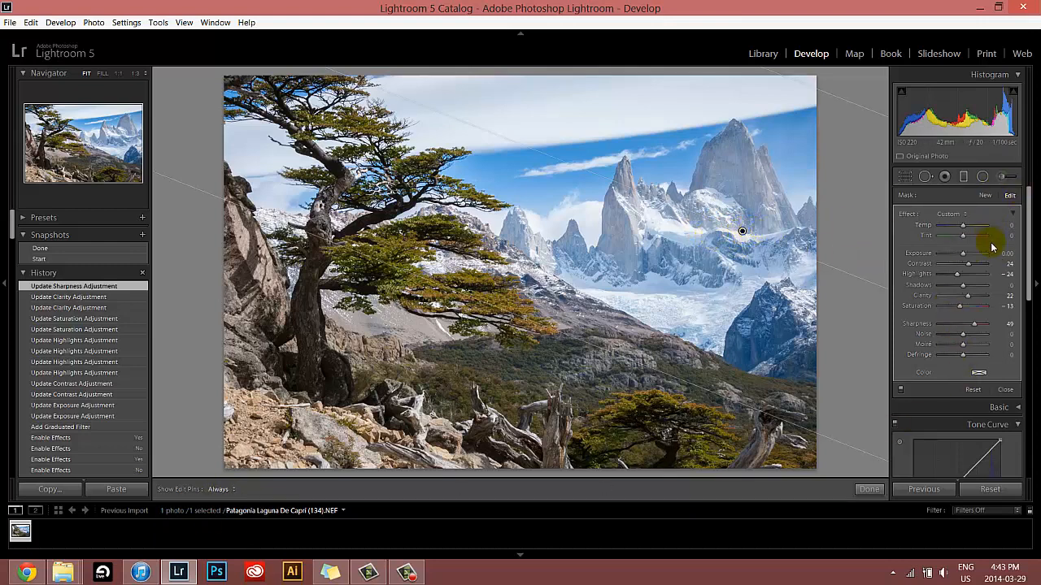
pyautogui.moveTo(946, 257); pyautogui.dragTo(951, 228)
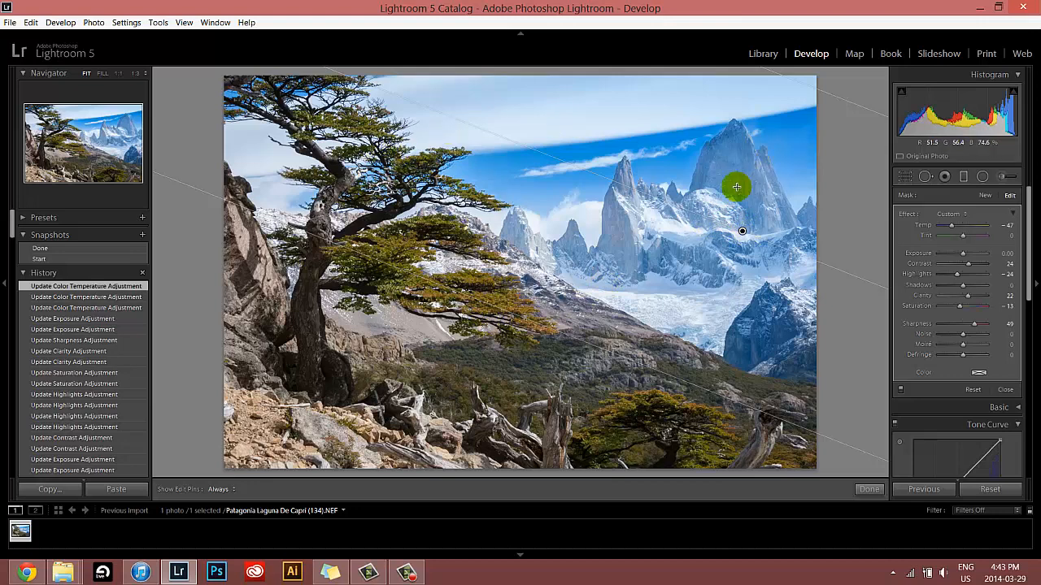
# Move the graduated filter up over the tallest peak and raise its lower boundary to narrow the gradient.
pyautogui.moveTo(743, 233); pyautogui.dragTo(743, 211)
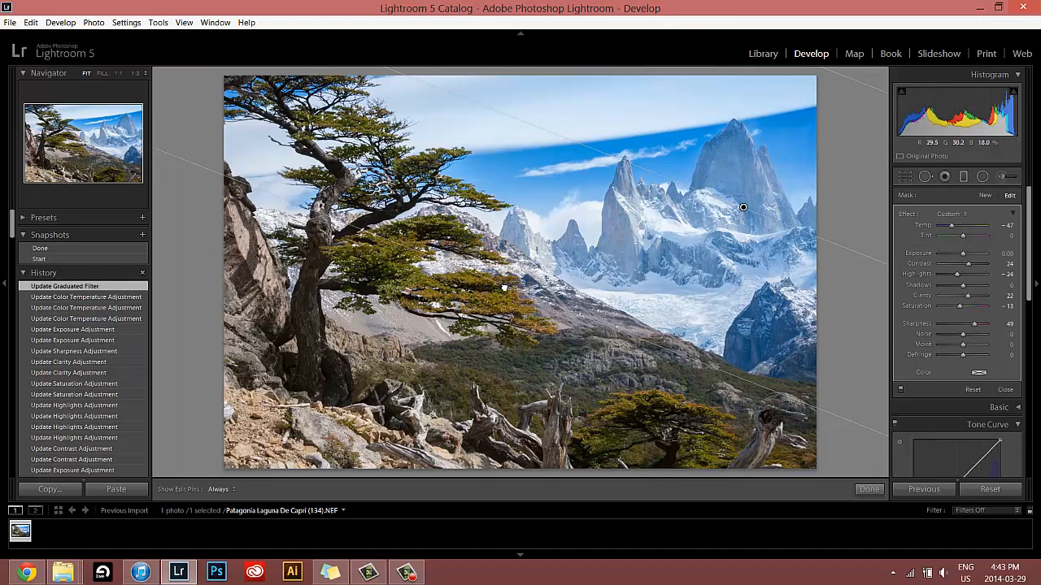
pyautogui.moveTo(504, 287); pyautogui.dragTo(362, 230)
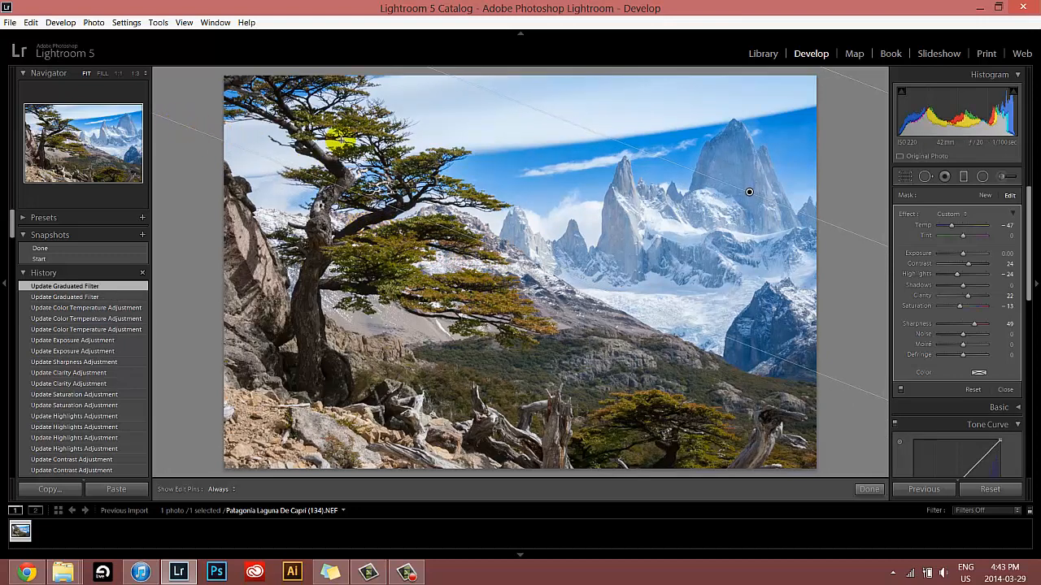
pyautogui.moveTo(786, 379); pyautogui.dragTo(735, 354)
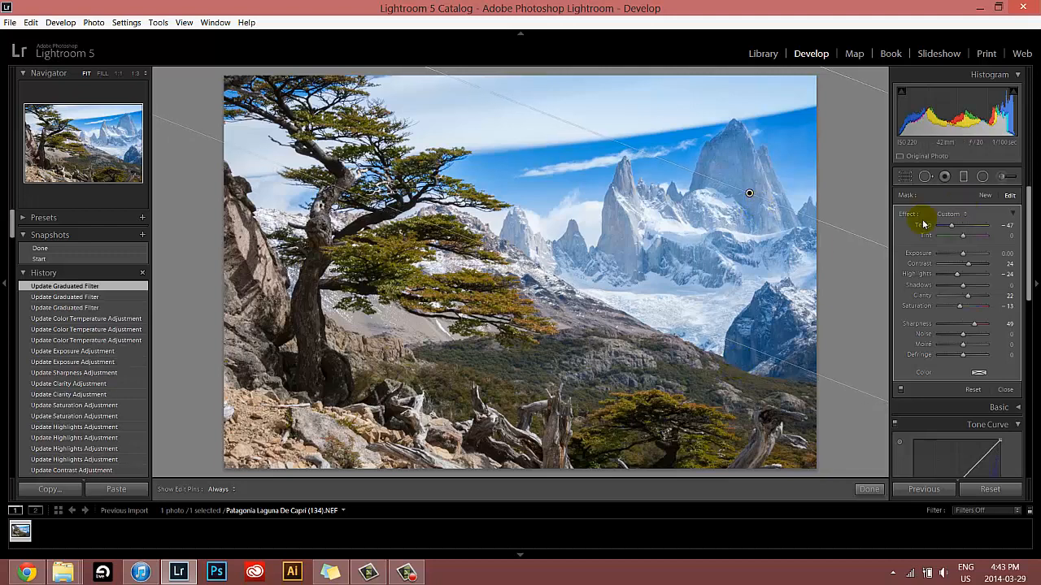
# Compare the Start snapshot with the edited photo and return to the latest graduated filter state.
pyautogui.click(39, 260)
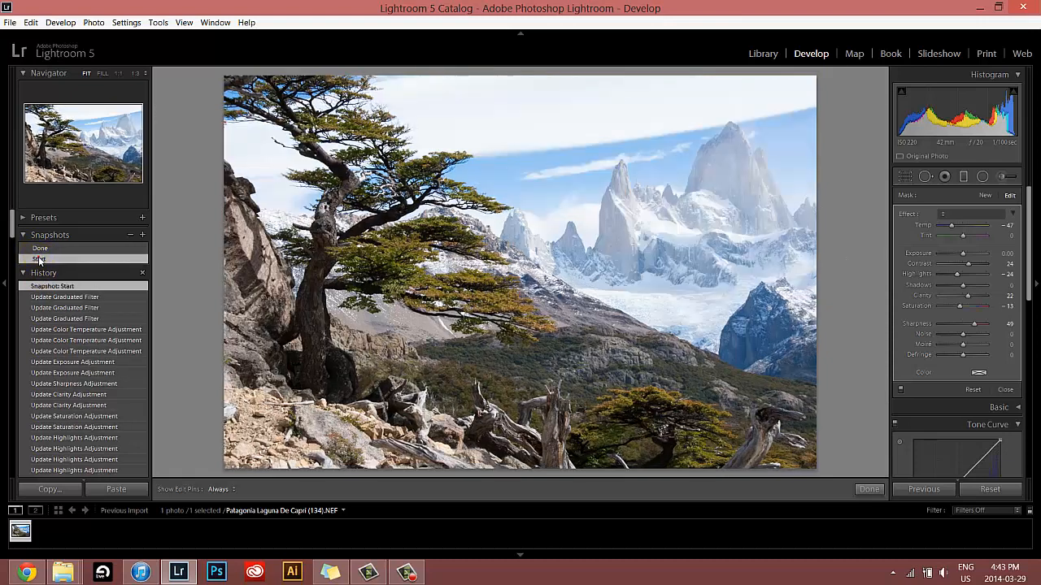
pyautogui.click(45, 299)
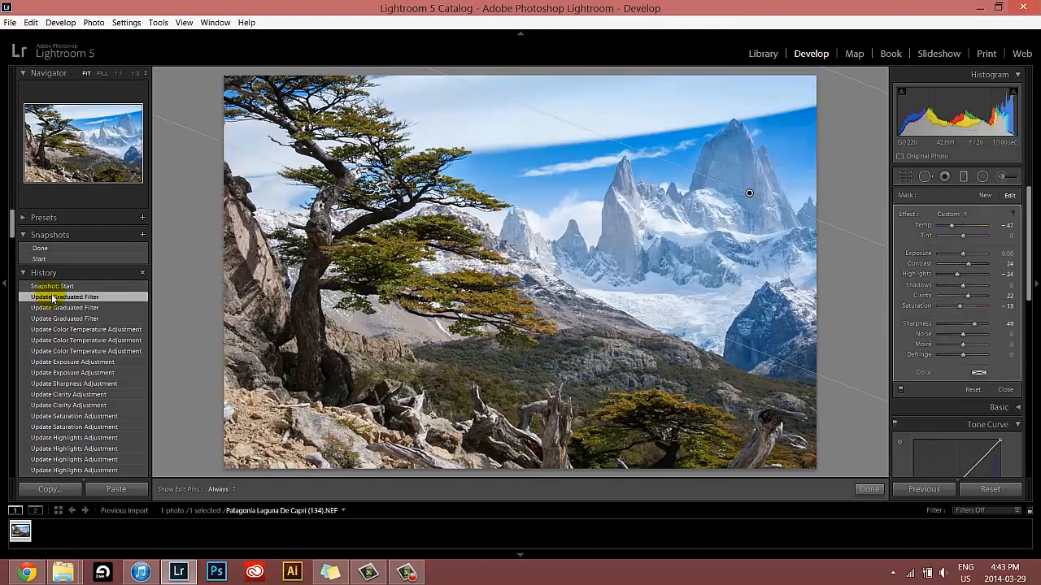